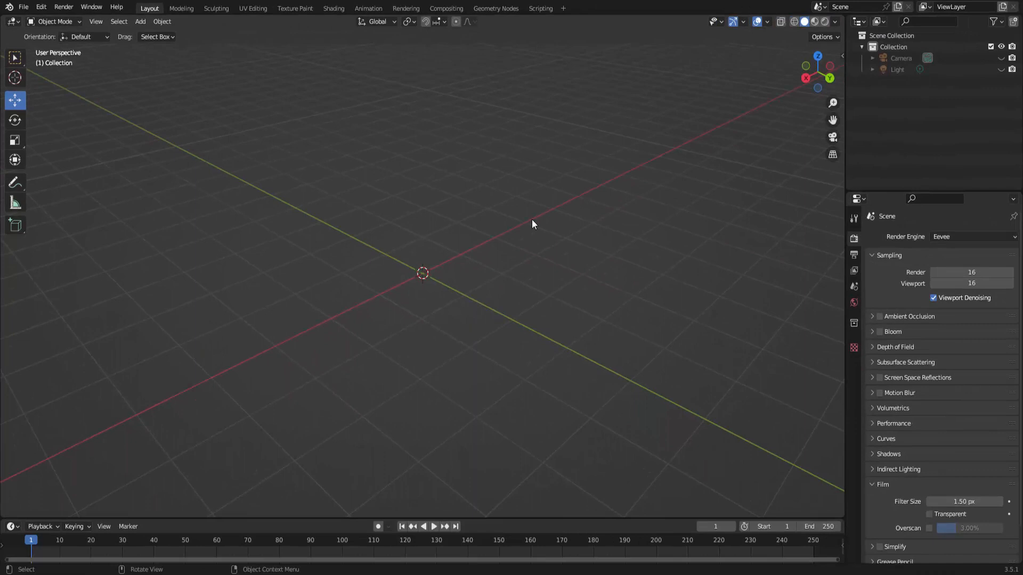
# Step: Add a UV sphere to the scene and apply smooth shading to it
pyautogui.click(141, 22)
pyautogui.moveTo(153, 35)
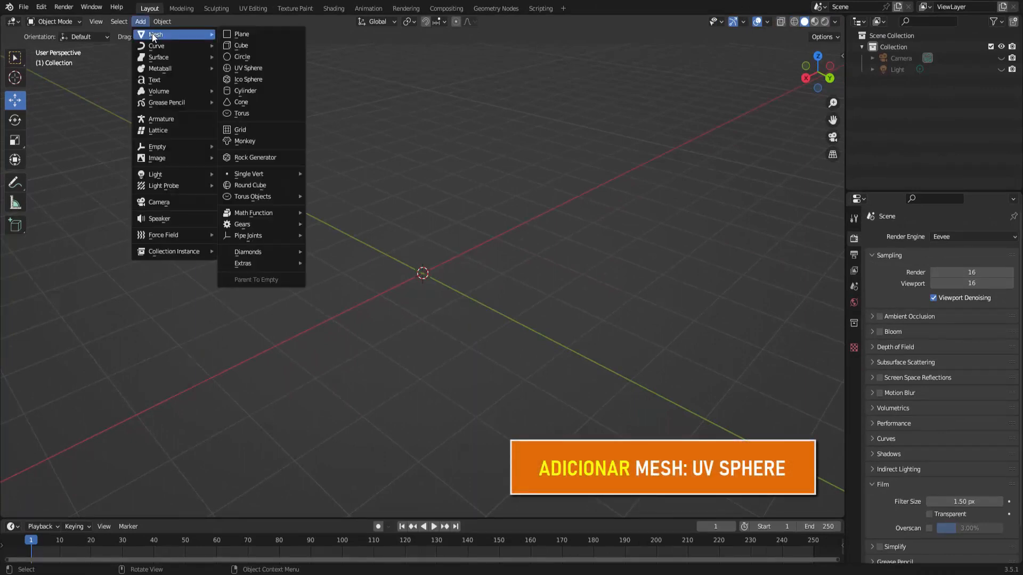
pyautogui.click(252, 69)
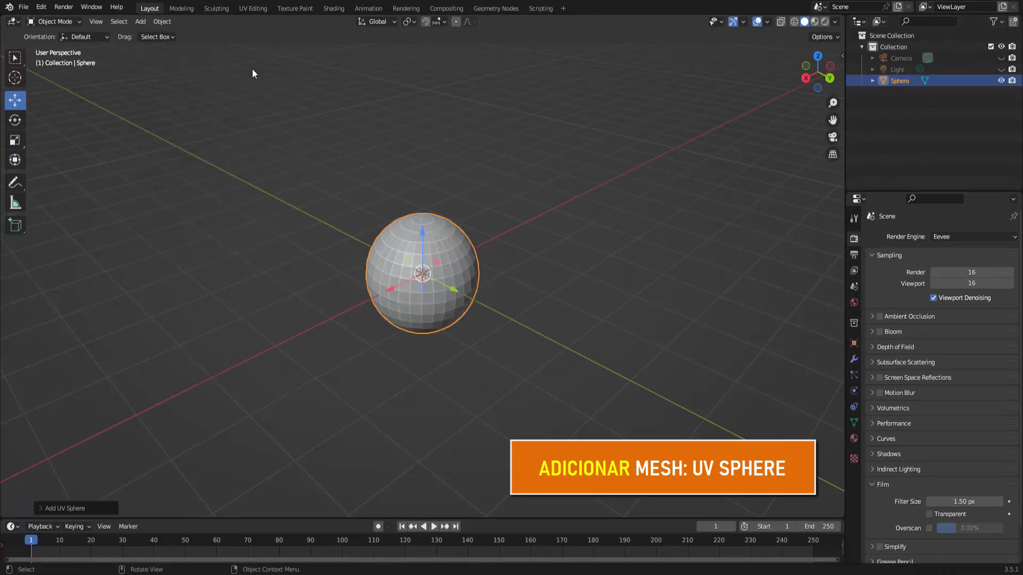
pyautogui.scroll(2, 540, 205)
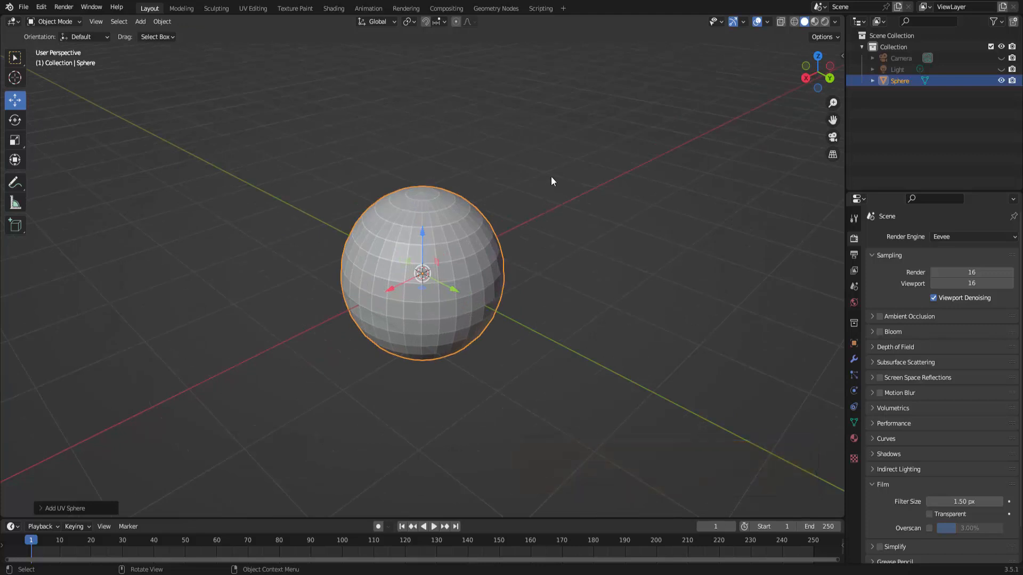
pyautogui.rightClick(635, 112)
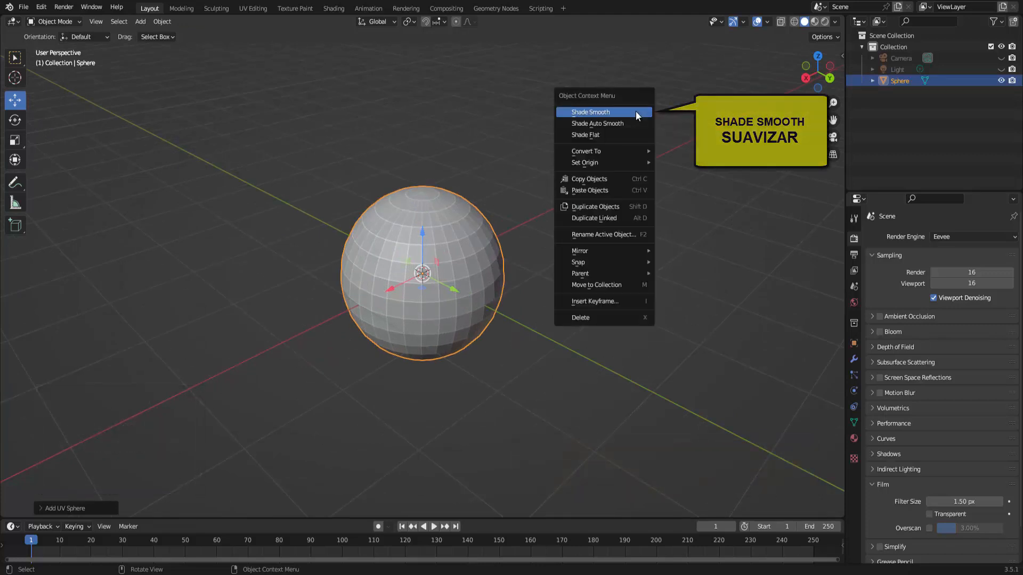
pyautogui.click(635, 113)
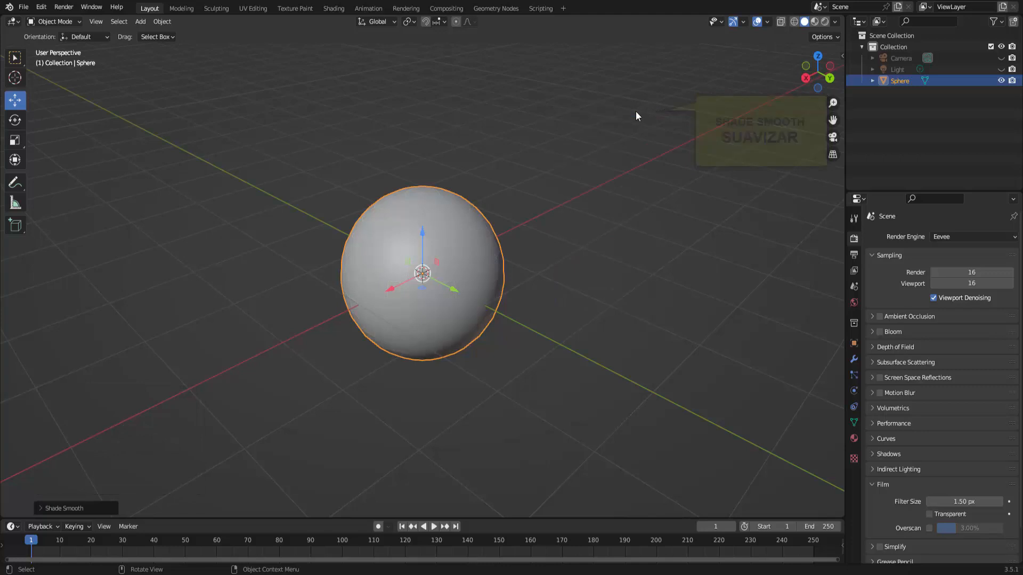
# Step: Add a Subdivision Surface modifier to the sphere and set its viewport levels to 2
pyautogui.click(854, 358)
pyautogui.click(916, 236)
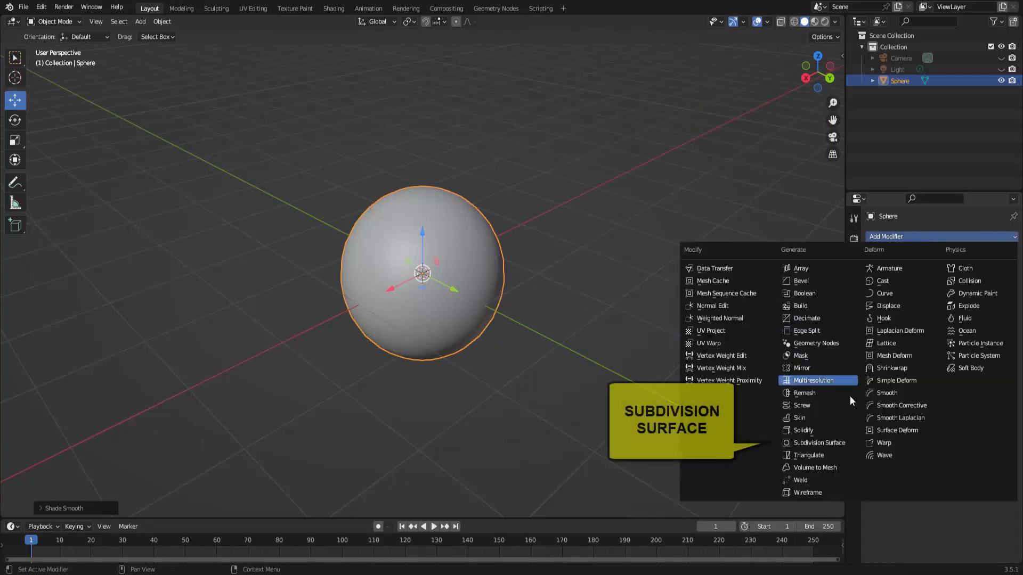
pyautogui.click(831, 443)
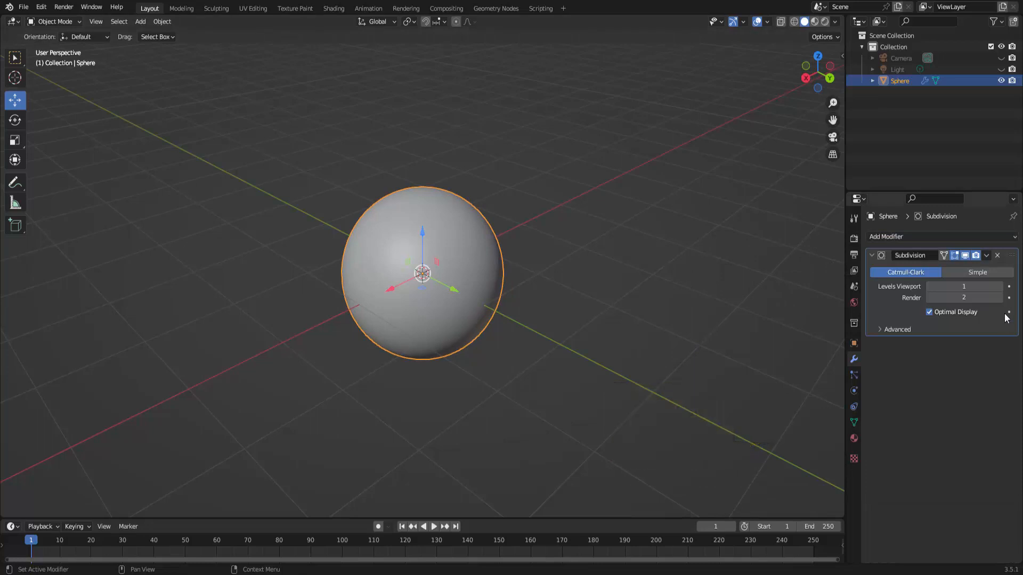
pyautogui.click(1000, 288)
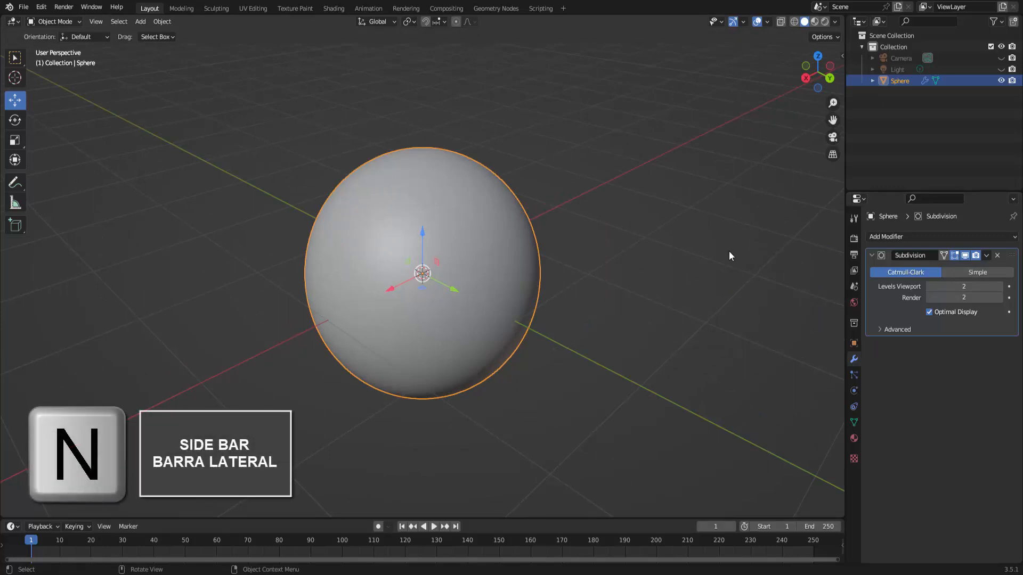
# Step: Show the Ivy Generator settings and place the 3D cursor on the sphere's surface near its top
pyautogui.press('n')
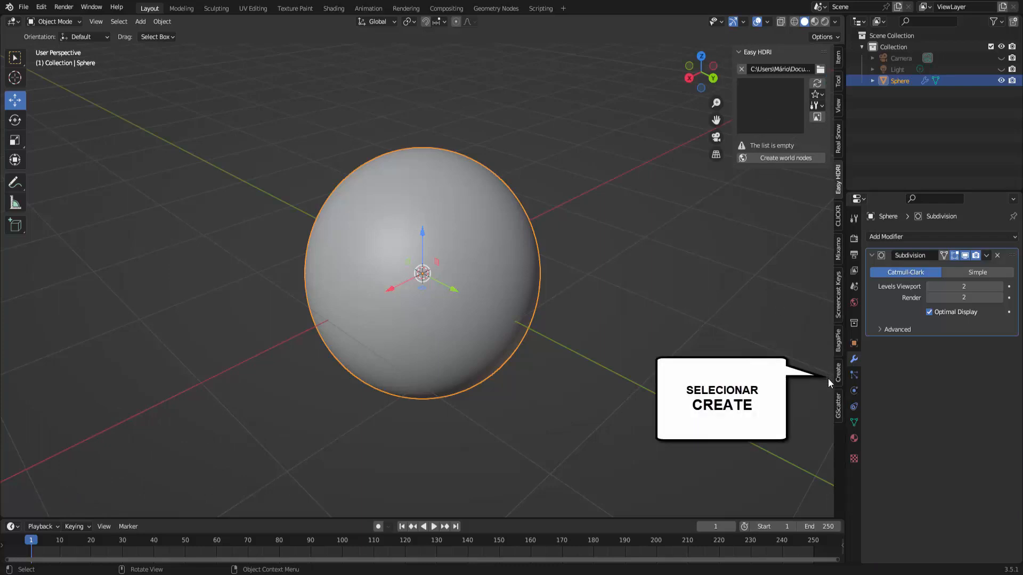
pyautogui.click(838, 369)
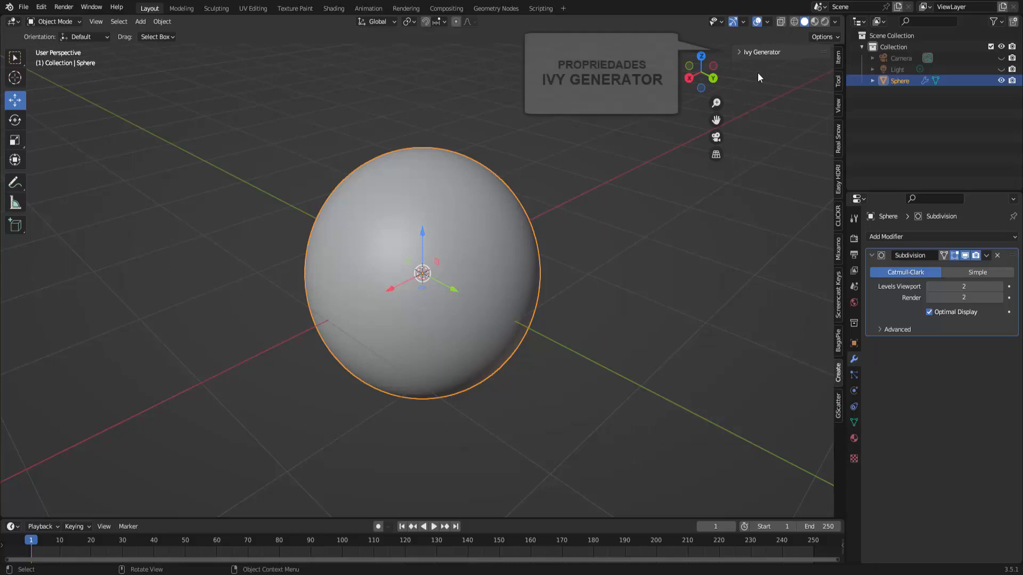
pyautogui.click(740, 52)
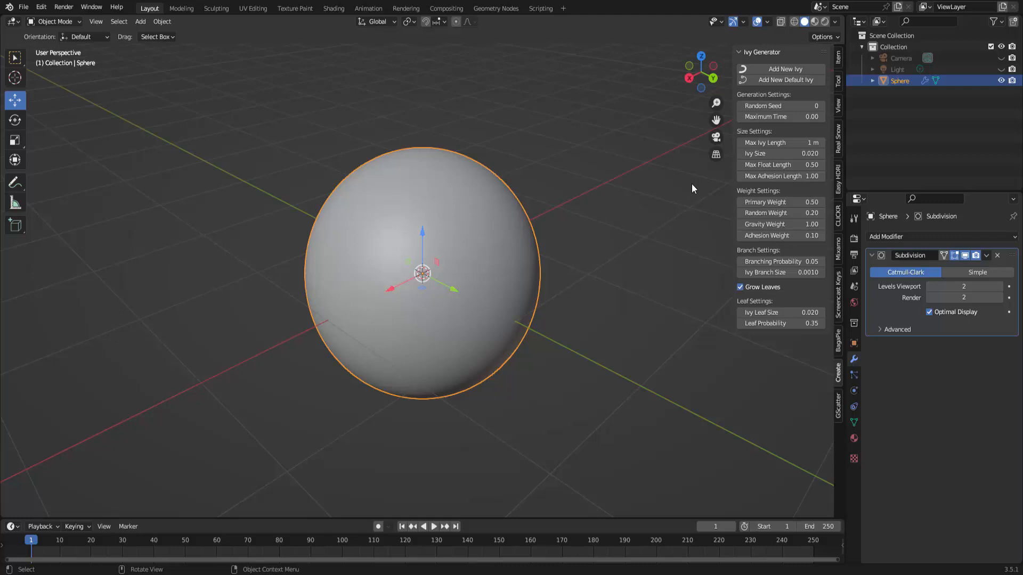
pyautogui.click(15, 78)
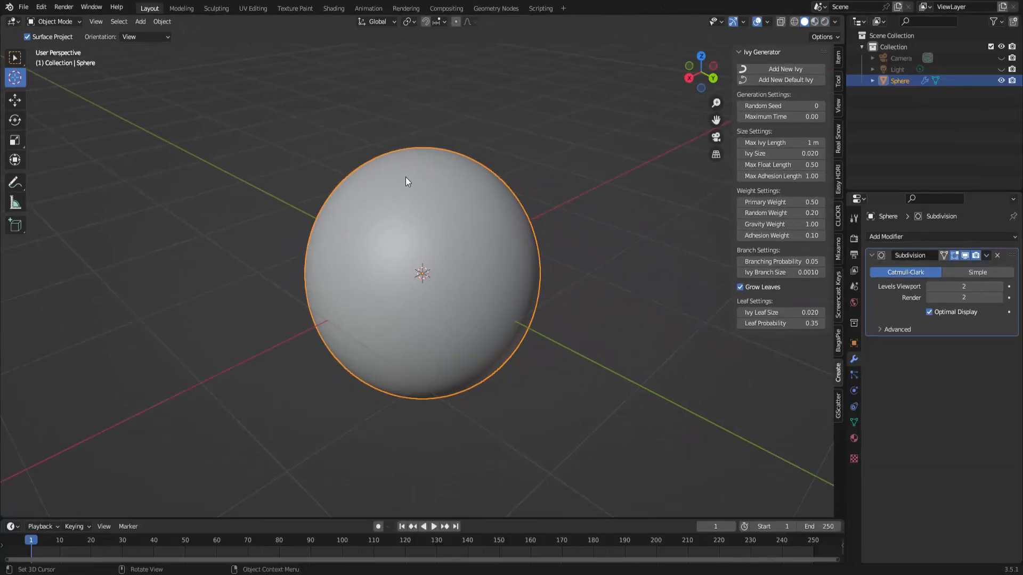
pyautogui.click(402, 172)
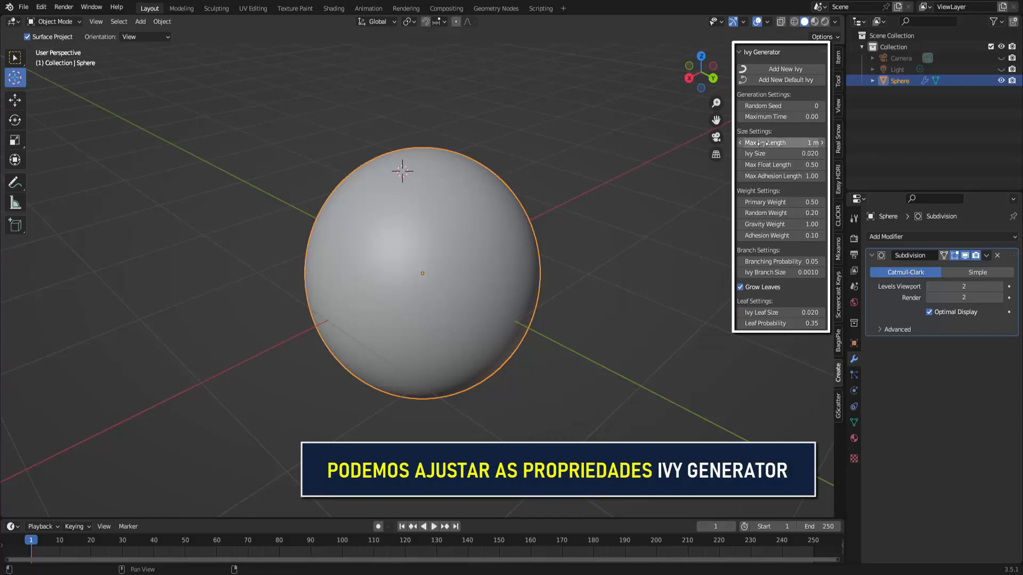
# Step: Set the maximum ivy length to 2.1 m and generate a new ivy on the sphere
pyautogui.moveTo(763, 142); pyautogui.dragTo(795, 143)
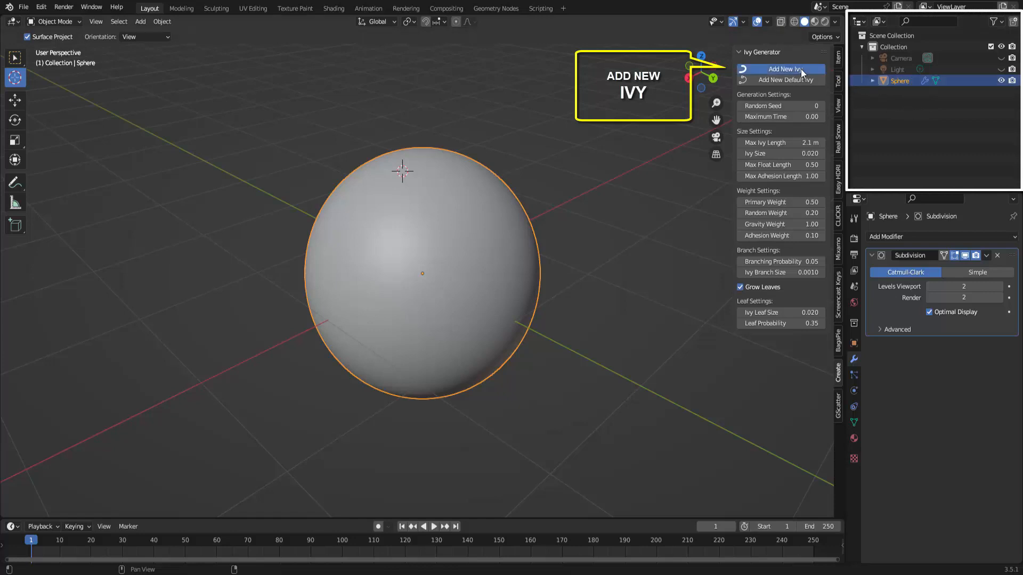
pyautogui.click(785, 69)
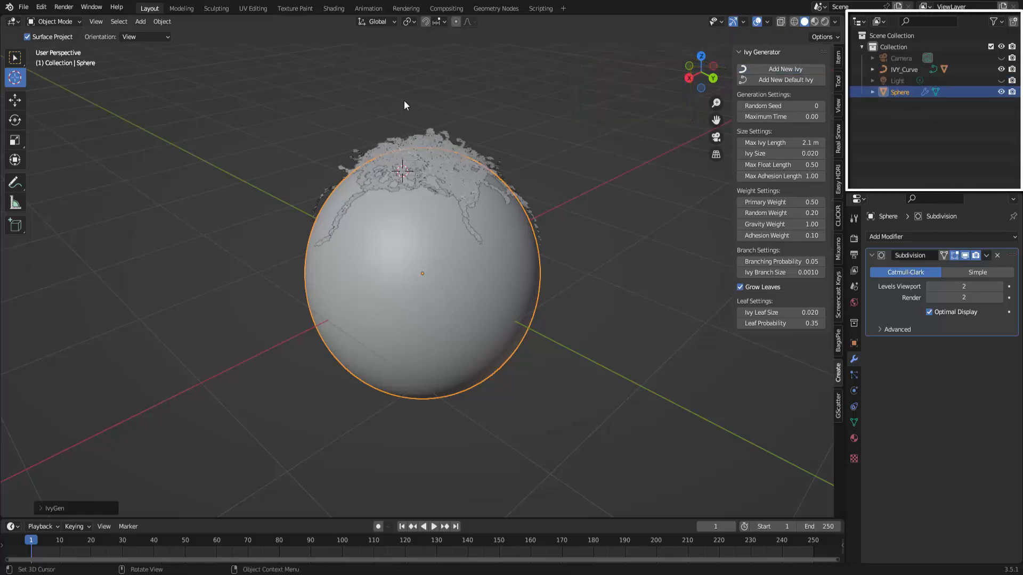
pyautogui.moveTo(580, 206); pyautogui.dragTo(660, 204, button='middle')
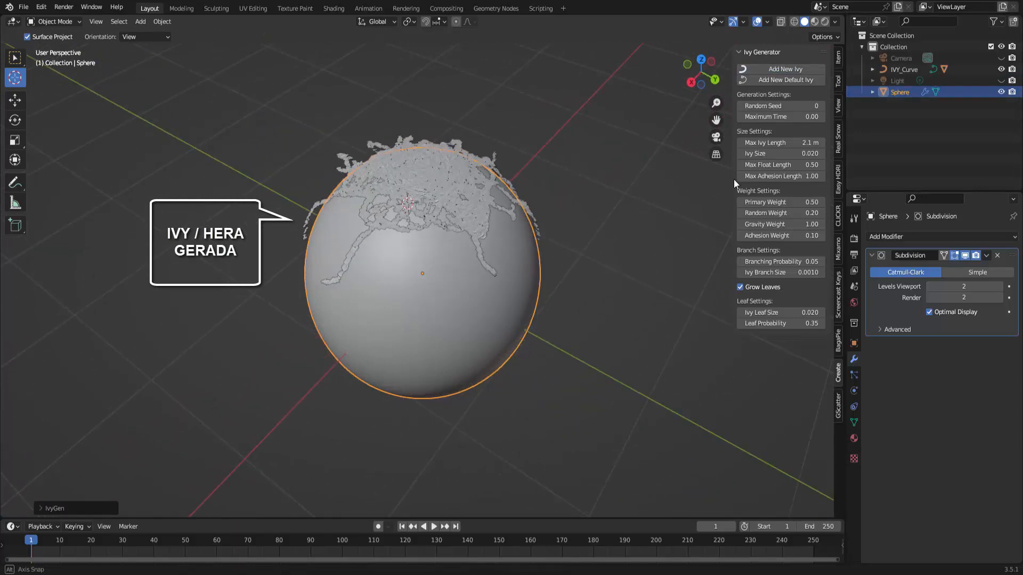
# Step: Select the IVY_Curve object and switch the viewport to Material Preview shading
pyautogui.click(903, 69)
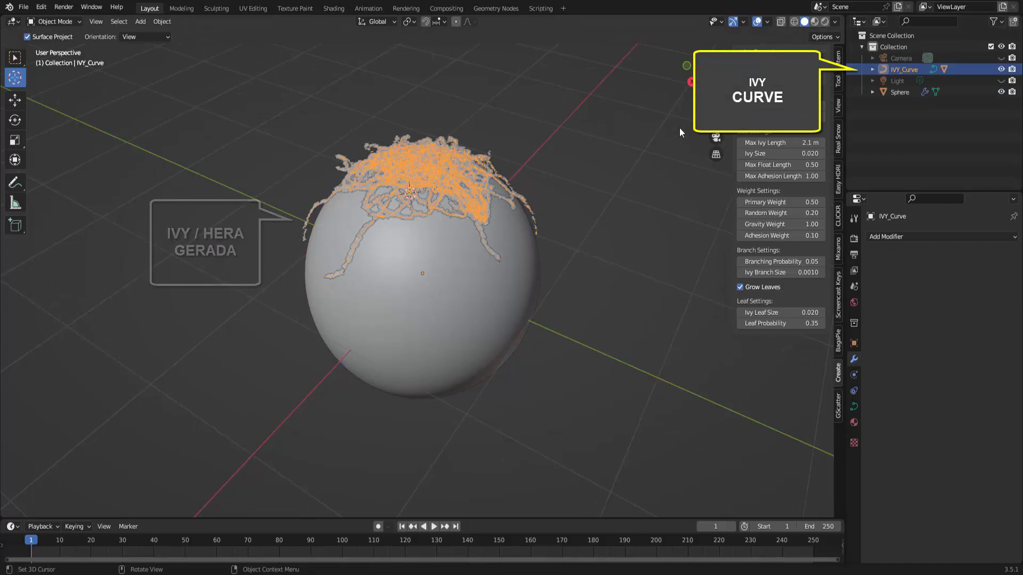
pyautogui.scroll(1, 674, 259)
pyautogui.scroll(1, 624, 236)
pyautogui.moveTo(624, 236); pyautogui.dragTo(621, 267, button='middle')
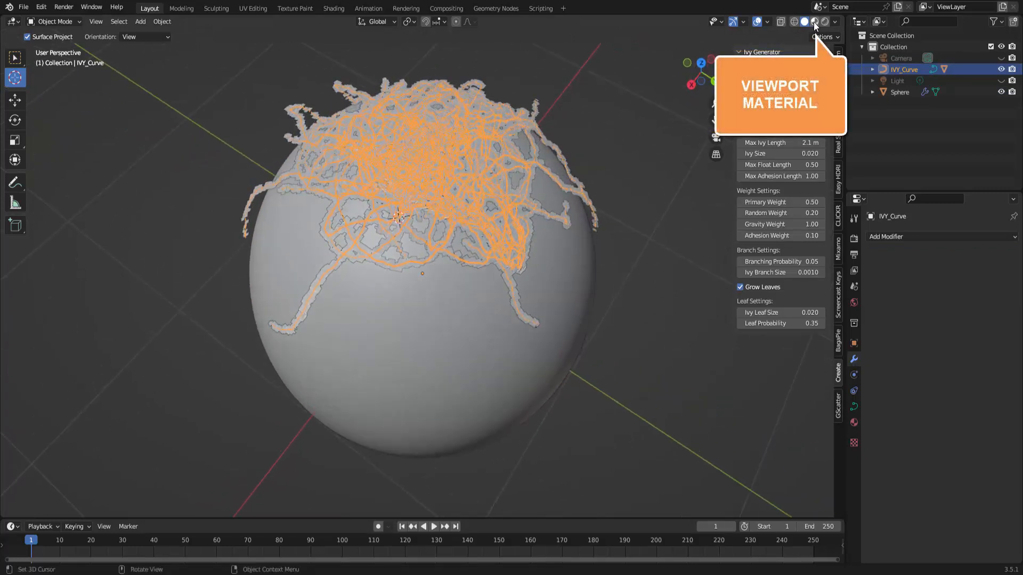
pyautogui.click(814, 22)
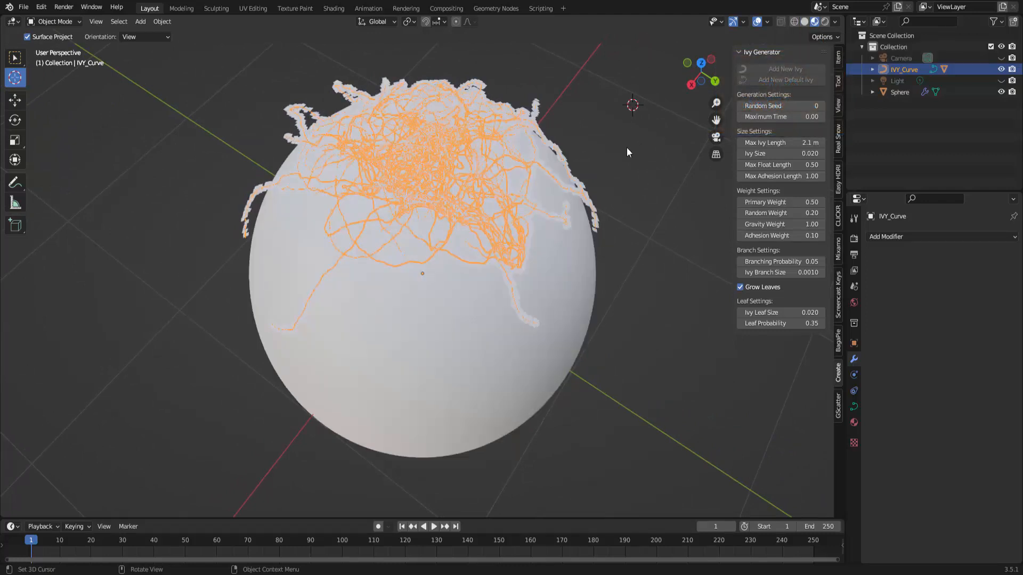
# Step: Snap the 3D cursor to the world origin and activate the Box Select tool
pyautogui.hotkey('shift', 's')
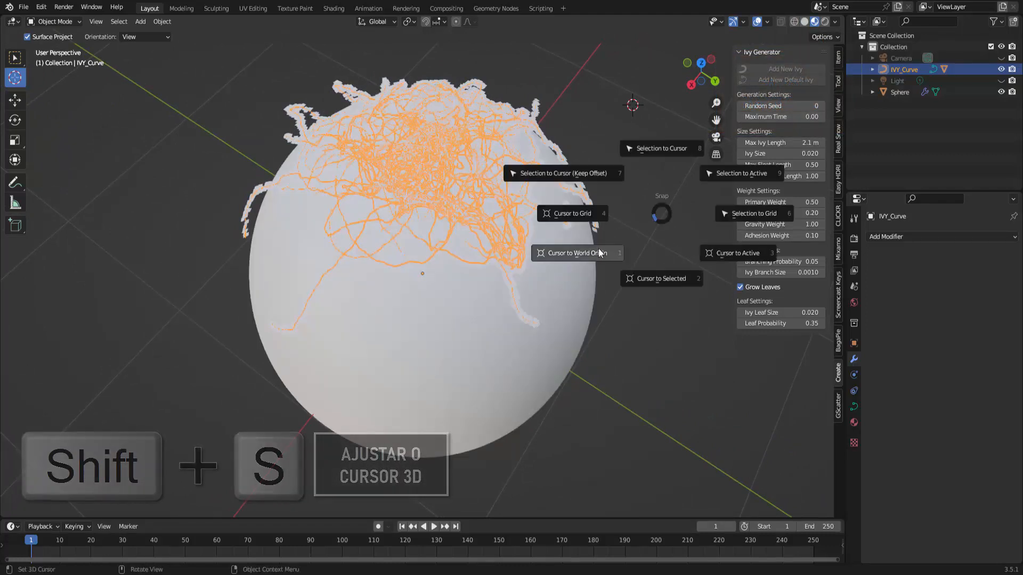
pyautogui.click(593, 253)
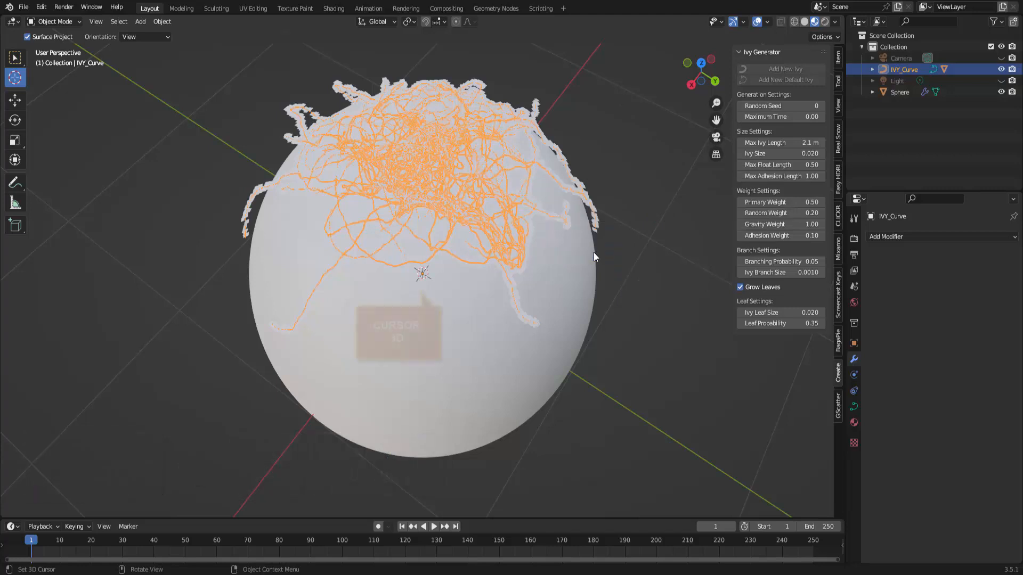
pyautogui.click(15, 59)
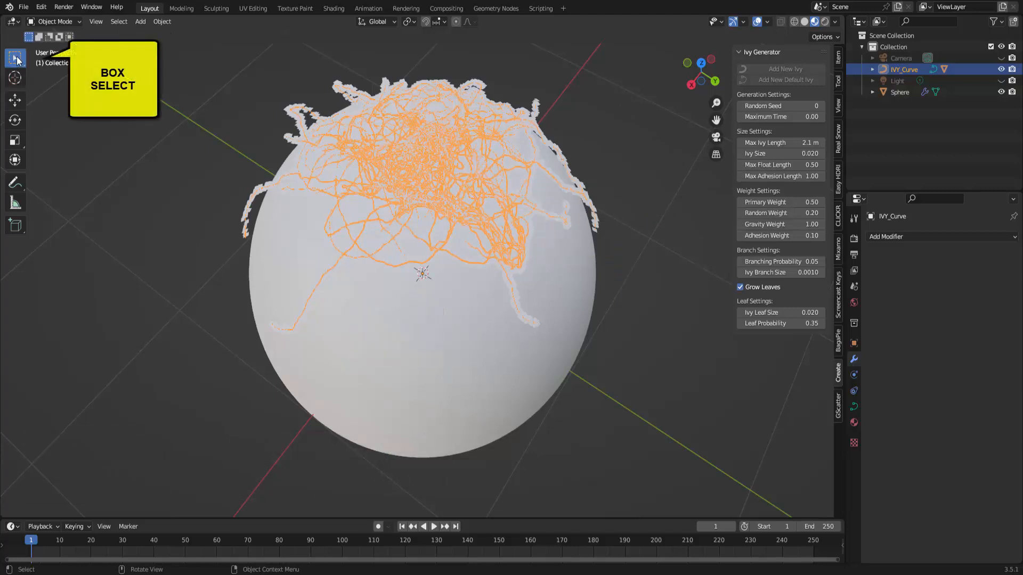
# Step: Select the ivy leaves and the ivy curve in turn to examine them as separate objects
pyautogui.moveTo(614, 160); pyautogui.dragTo(604, 210, button='middle')
pyautogui.scroll(3, 615, 169)
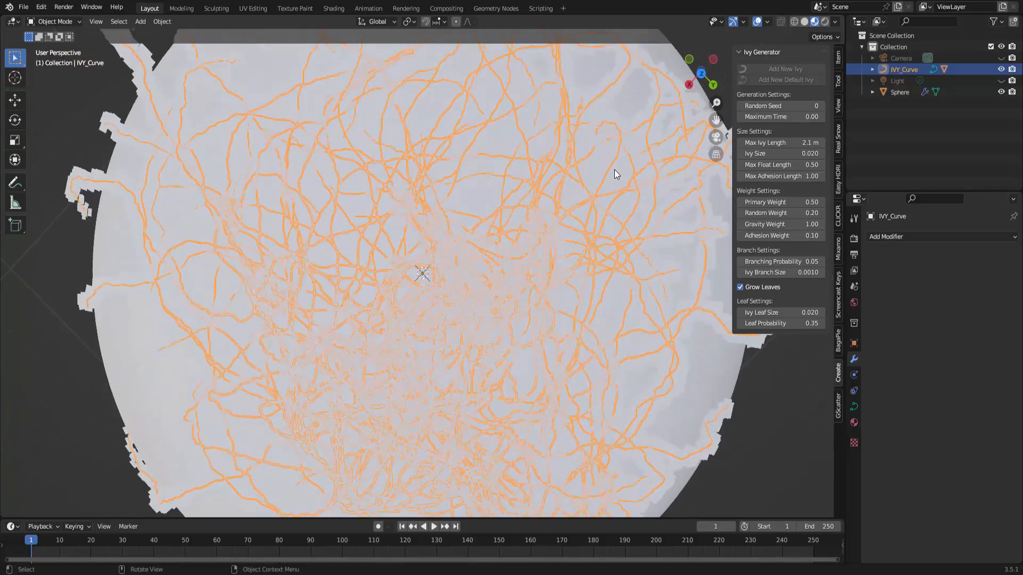
pyautogui.scroll(-1, 615, 169)
pyautogui.click(572, 101)
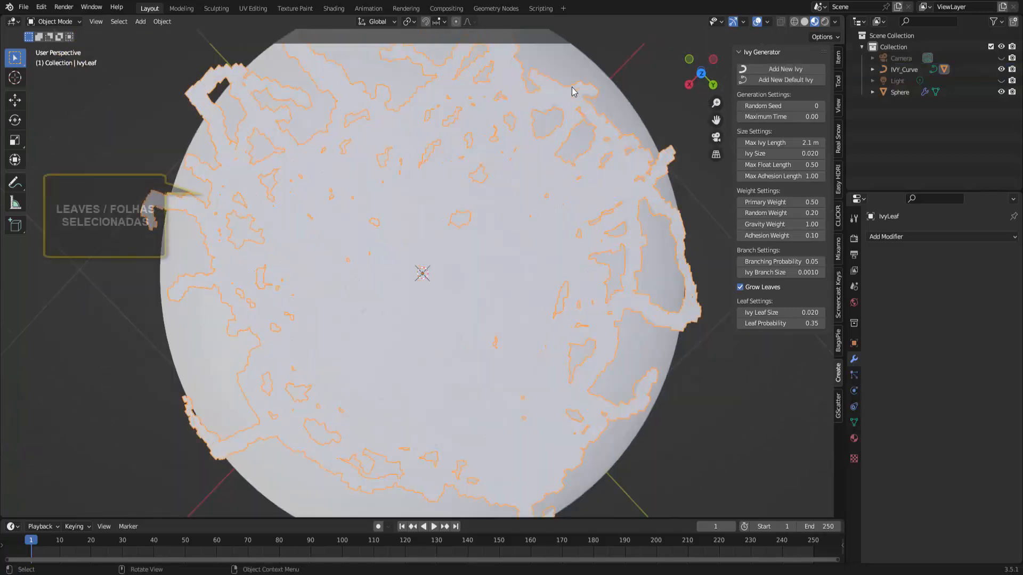
pyautogui.scroll(-2, 615, 149)
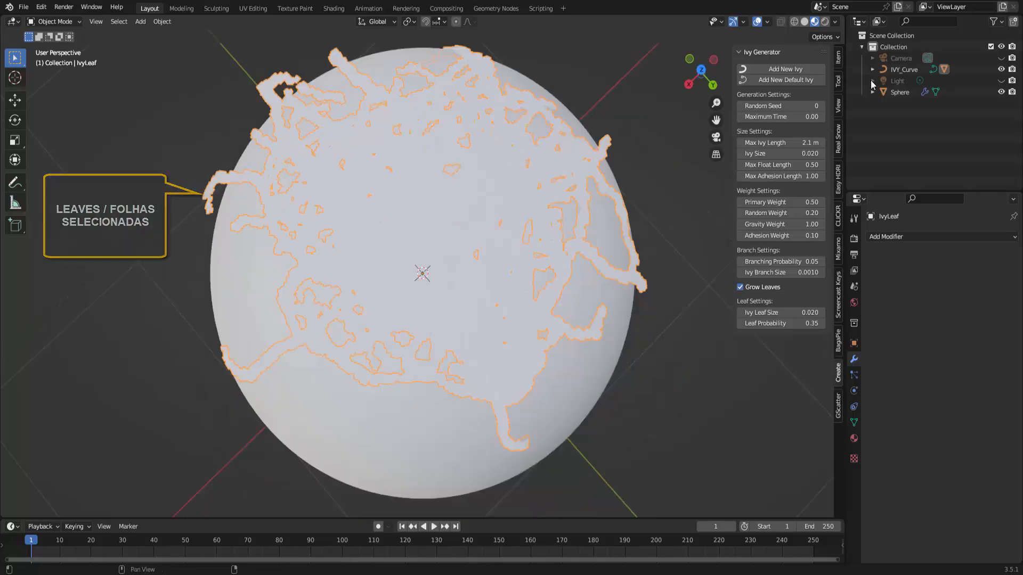
pyautogui.click(899, 69)
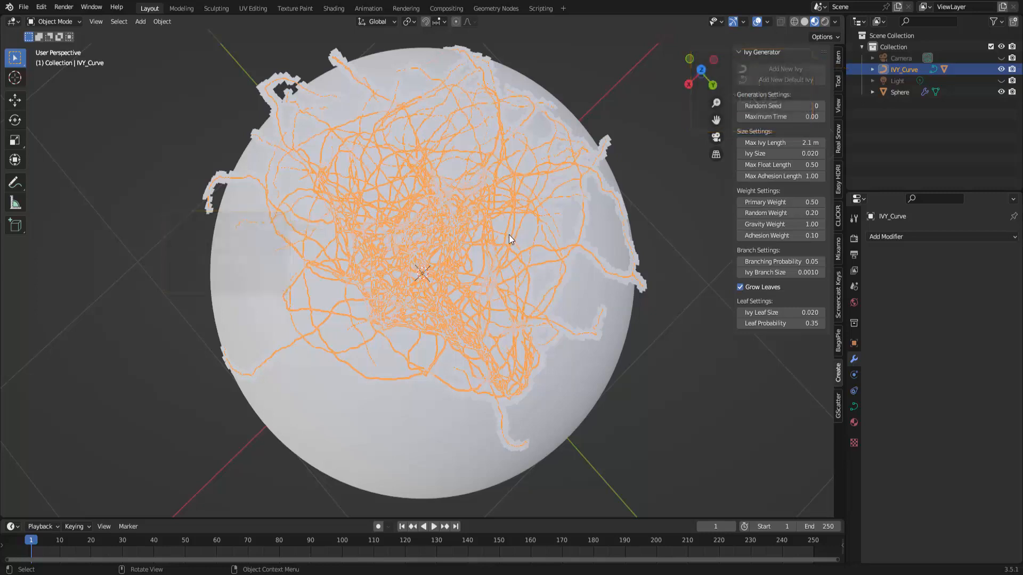
# Step: Give the ivy leaves a new material with a green base color of hue 0.332, saturation 0.998 and value 0.8
pyautogui.click(602, 260)
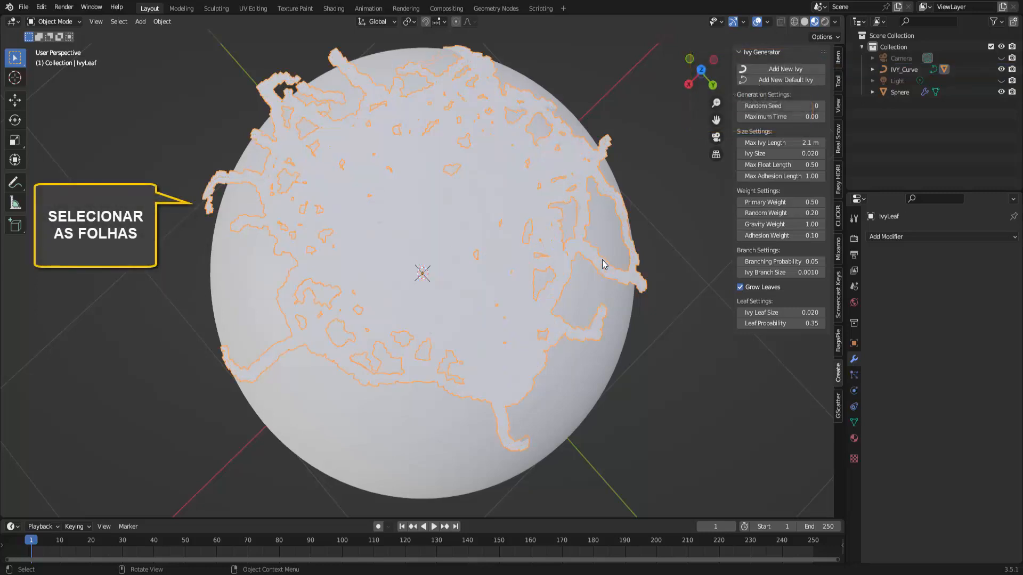
pyautogui.click(854, 439)
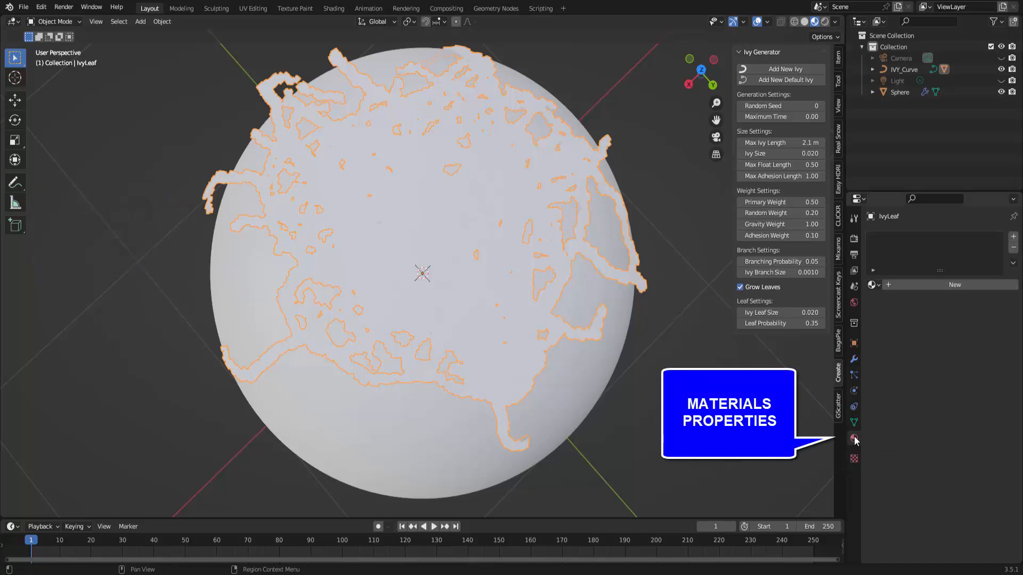
pyautogui.click(966, 285)
pyautogui.click(973, 405)
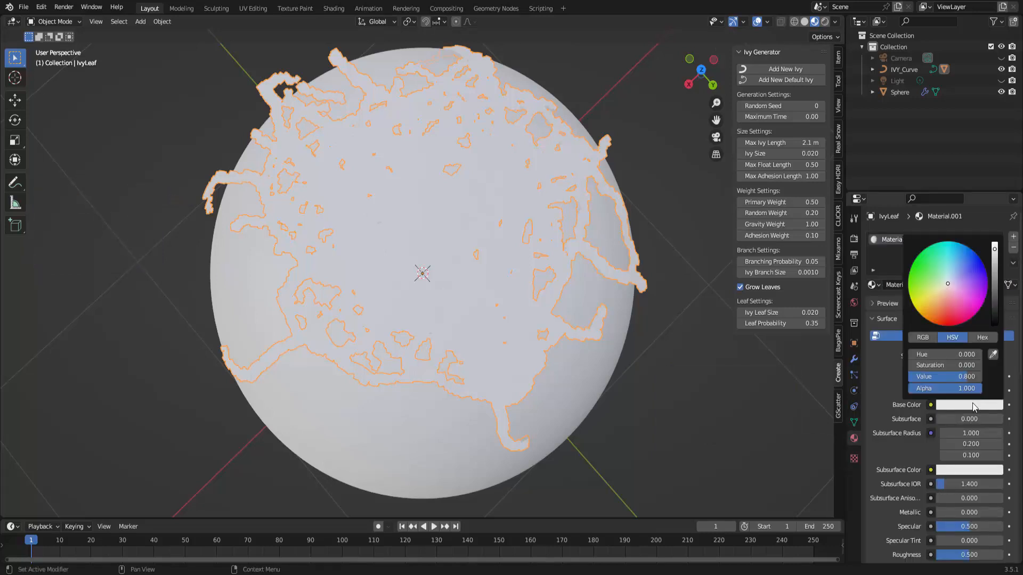
pyautogui.click(914, 274)
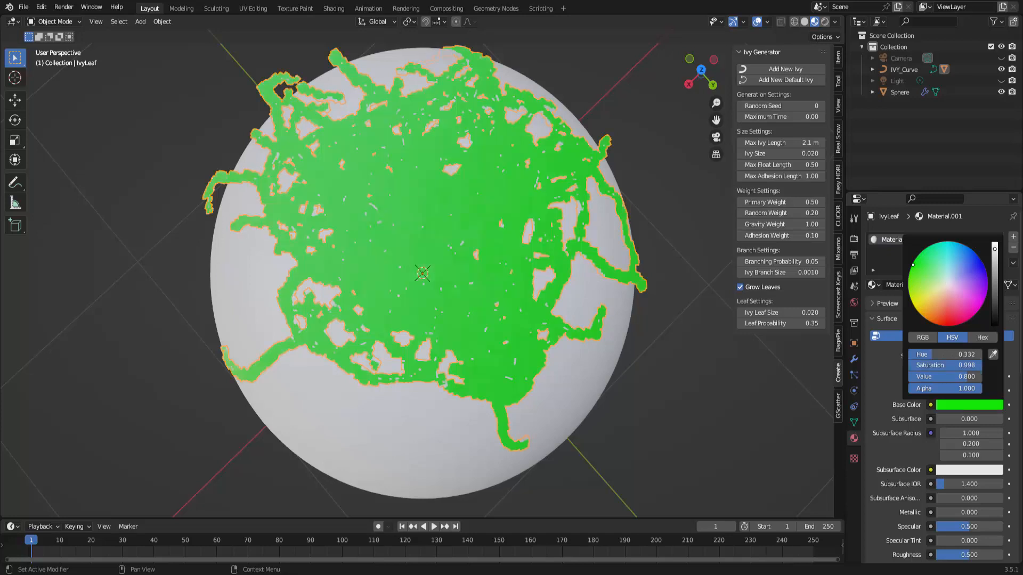
pyautogui.scroll(4, 404, 193)
pyautogui.scroll(2, 404, 192)
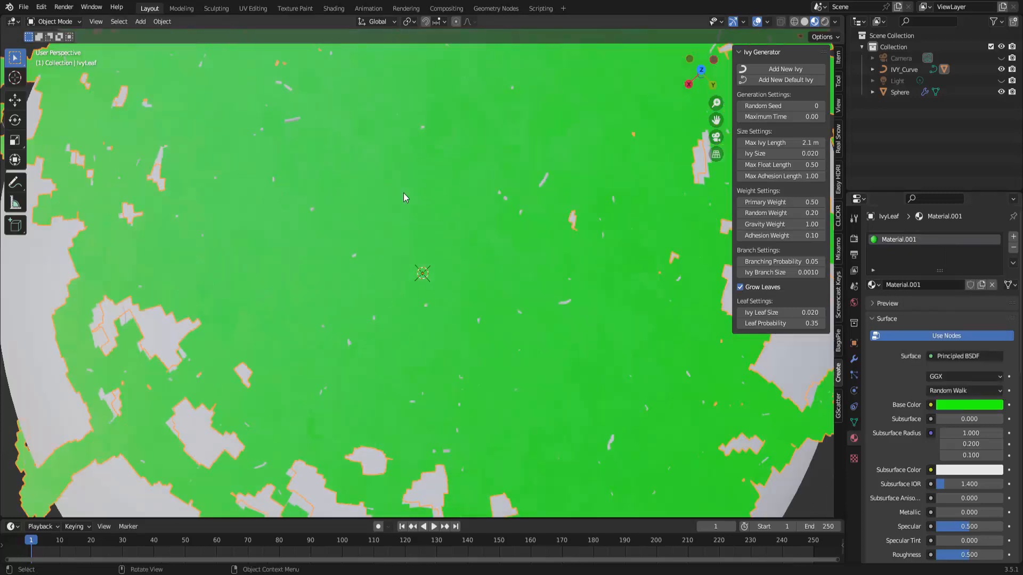
pyautogui.scroll(-6, 404, 192)
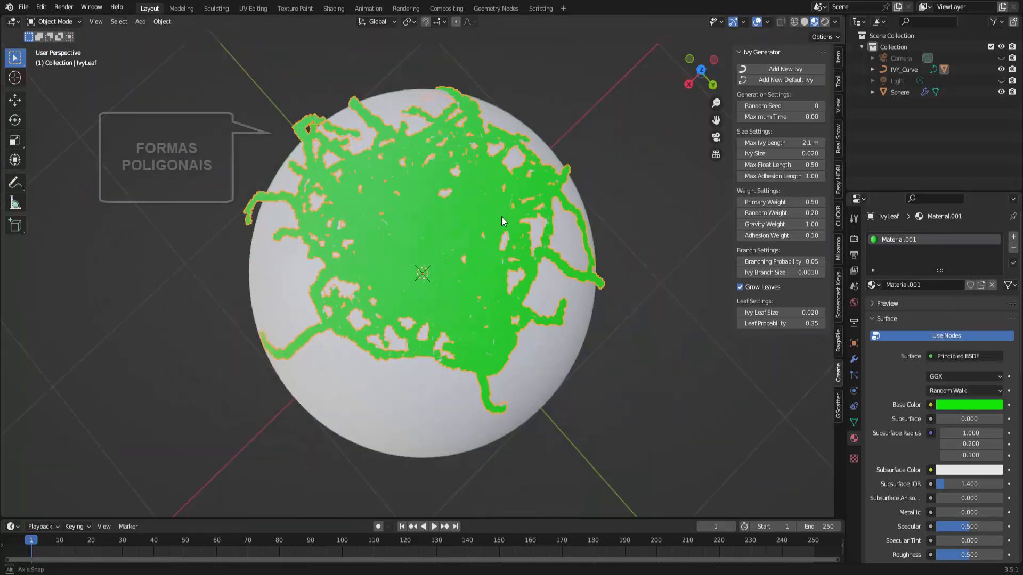
pyautogui.moveTo(501, 217); pyautogui.dragTo(516, 193, button='middle')
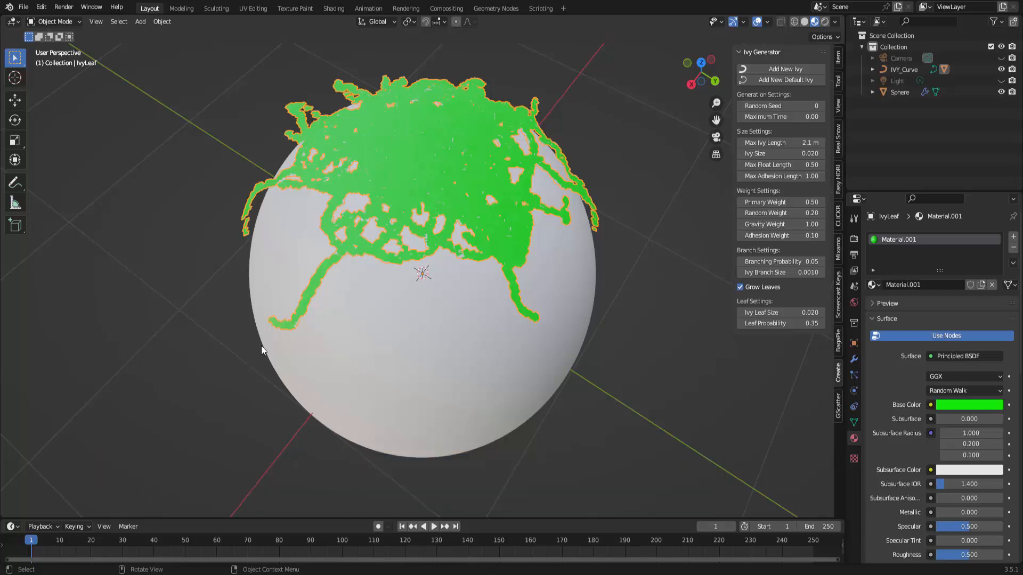
# Step: Switch to the ARVORES E FOLHAS folder in File Explorer to view the leaf images
pyautogui.moveTo(192, 574)
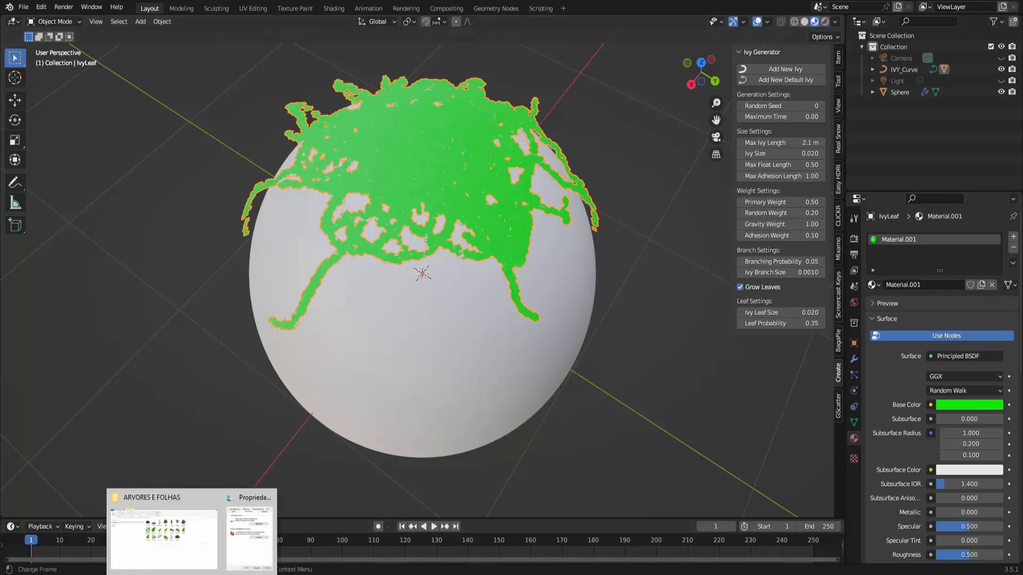
pyautogui.click(176, 538)
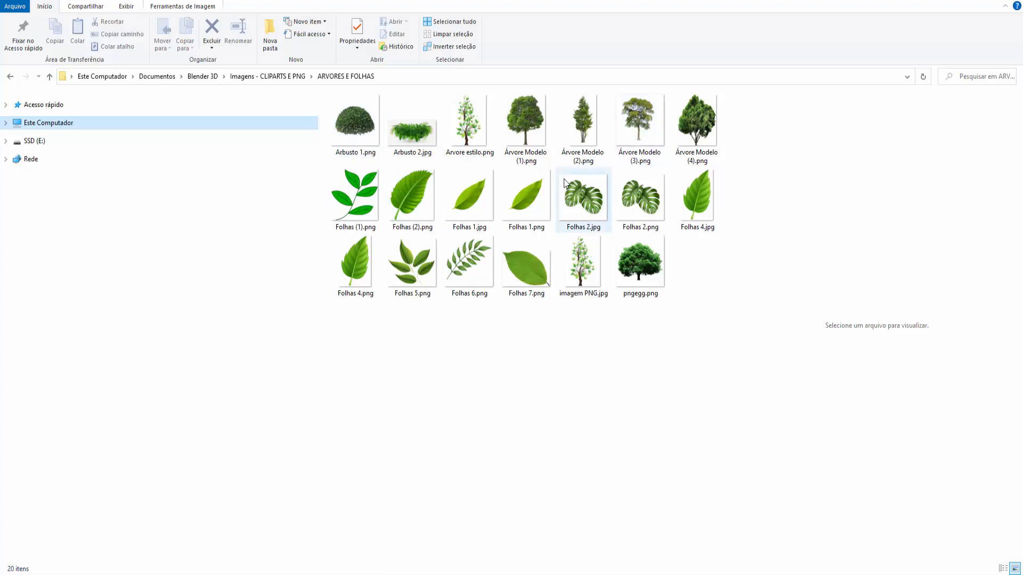
# Step: Preview the Folhas 7.png leaf image in the ARVORES E FOLHAS folder and switch back to Blender
pyautogui.moveTo(564, 180)
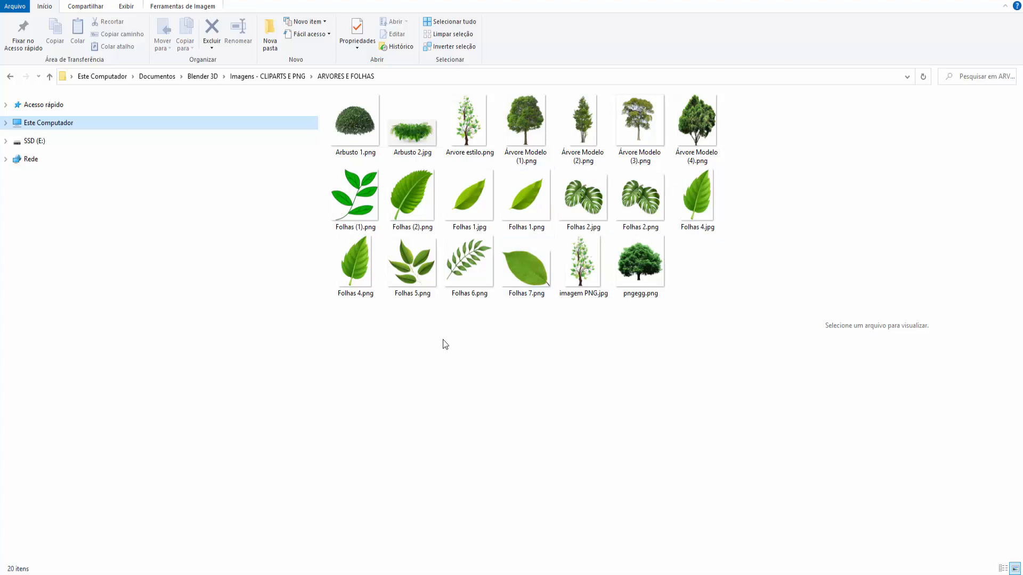
pyautogui.click(526, 264)
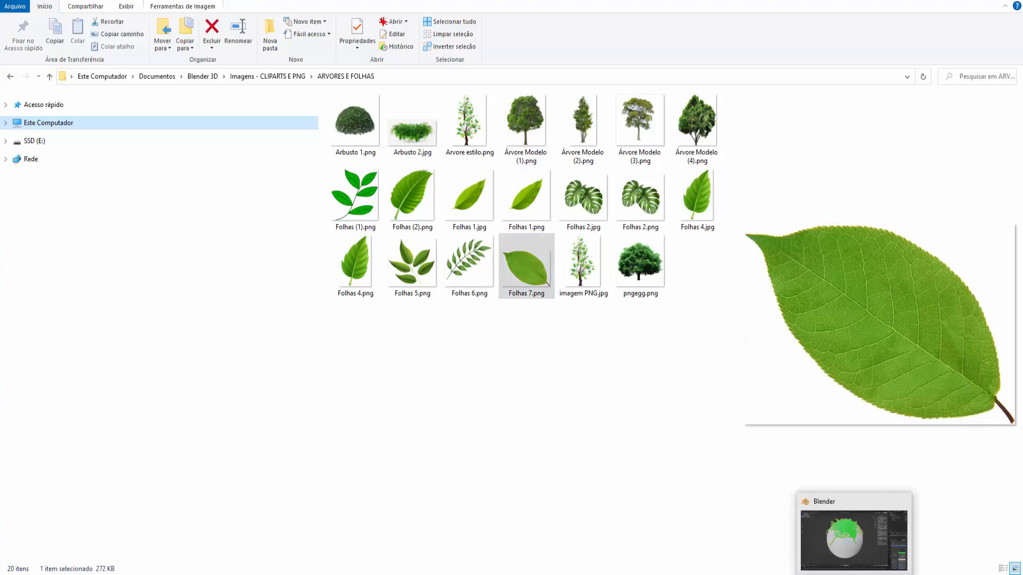
pyautogui.click(850, 533)
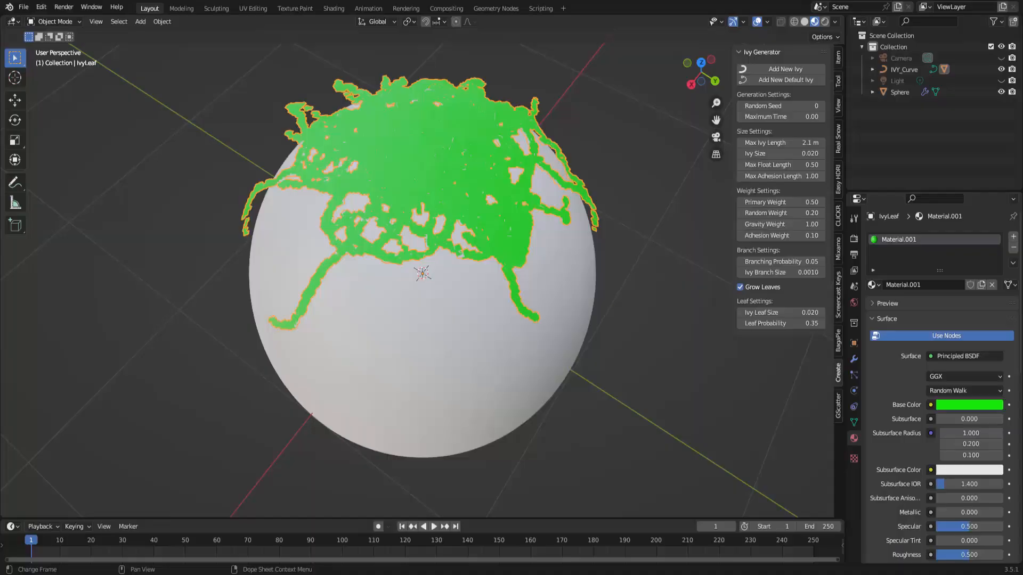
# Step: Assign an Image Texture to the leaf material's base color using Folhas 7.png from the ARVORES E FOLHAS folder
pyautogui.click(931, 405)
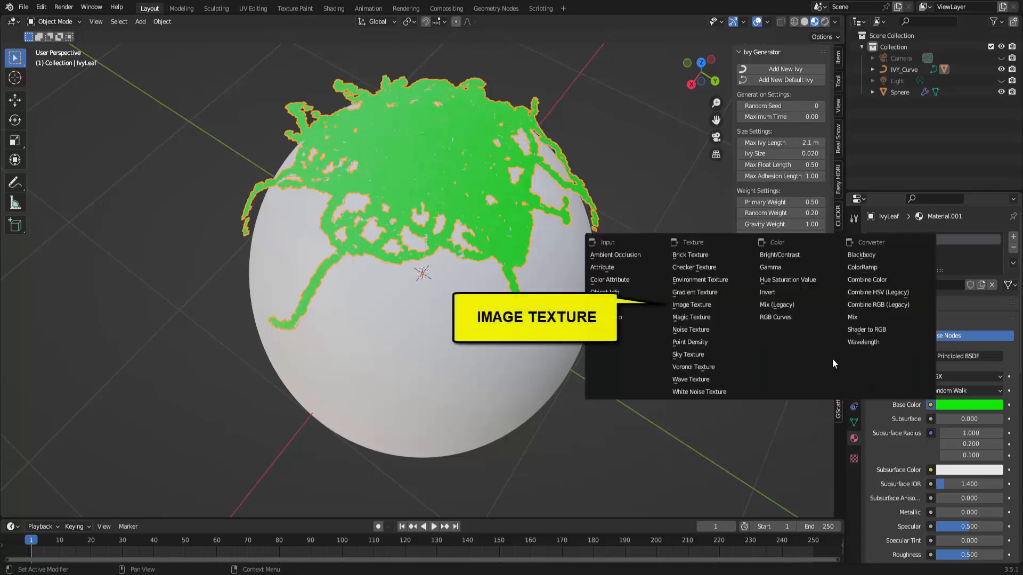
pyautogui.click(707, 306)
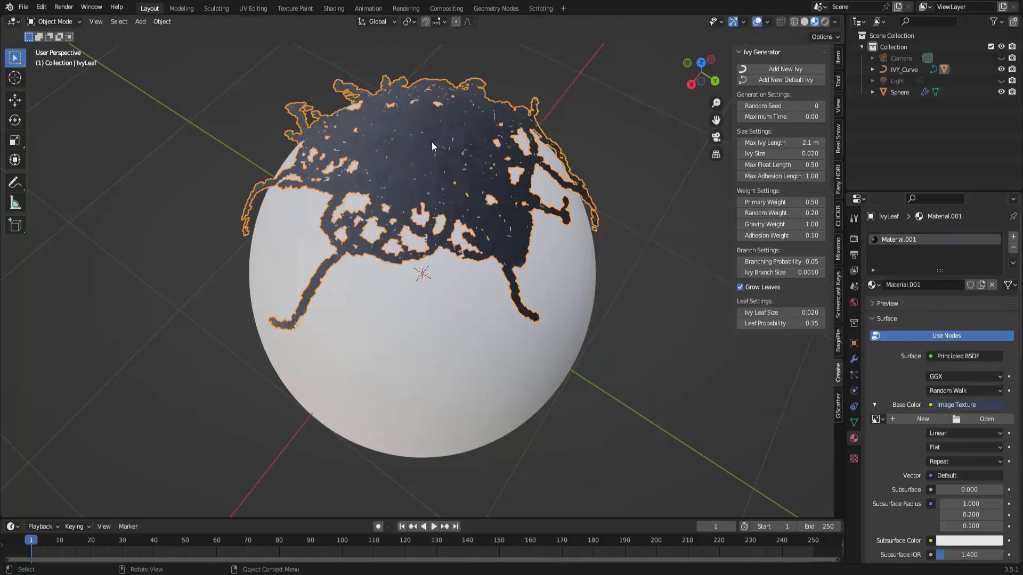
pyautogui.click(982, 416)
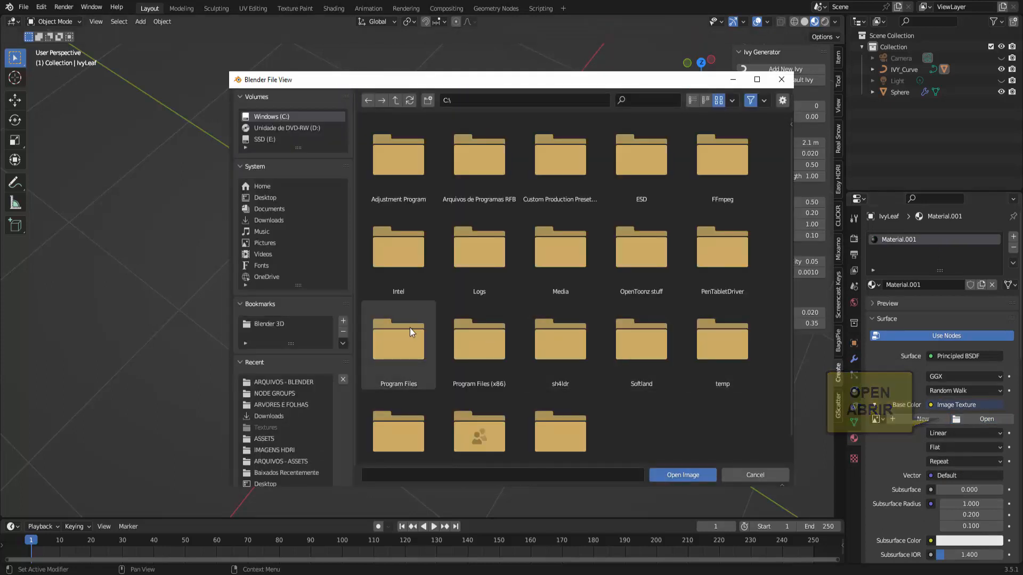
pyautogui.click(299, 404)
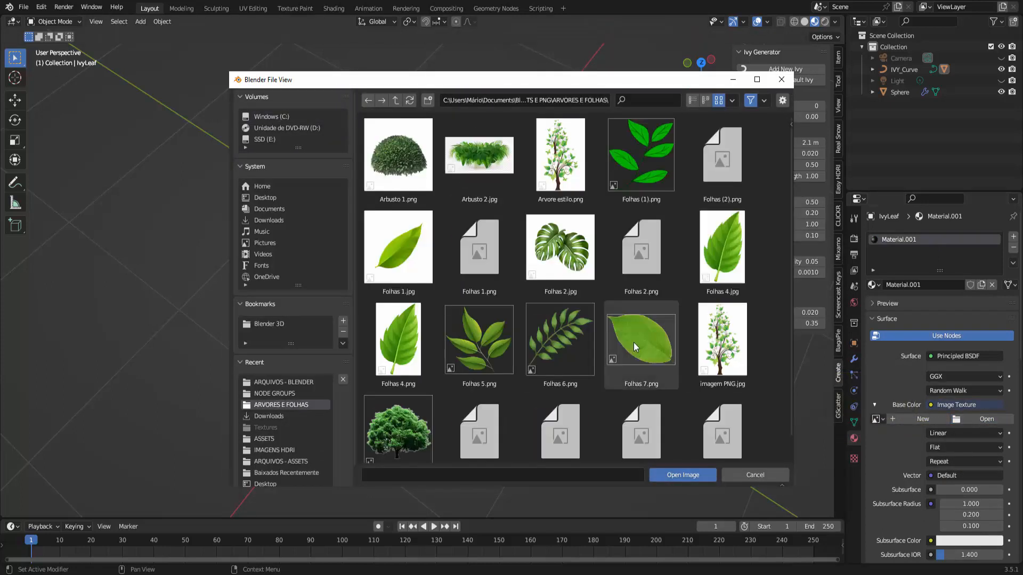
pyautogui.doubleClick(634, 343)
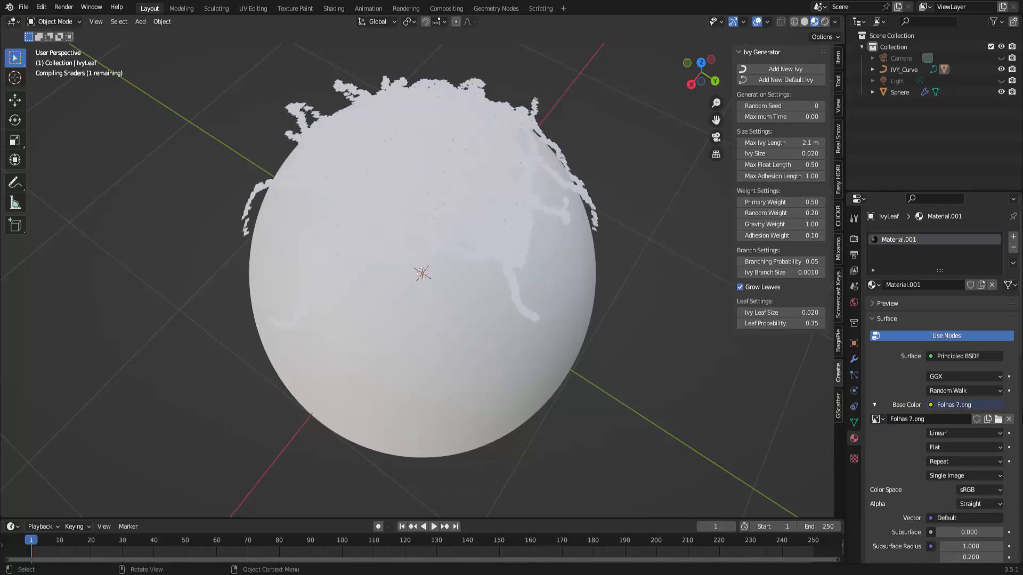
# Step: Examine the textured ivy leaves on the sphere up close and from several angles, checking the area around each leaf
pyautogui.scroll(4, 423, 273)
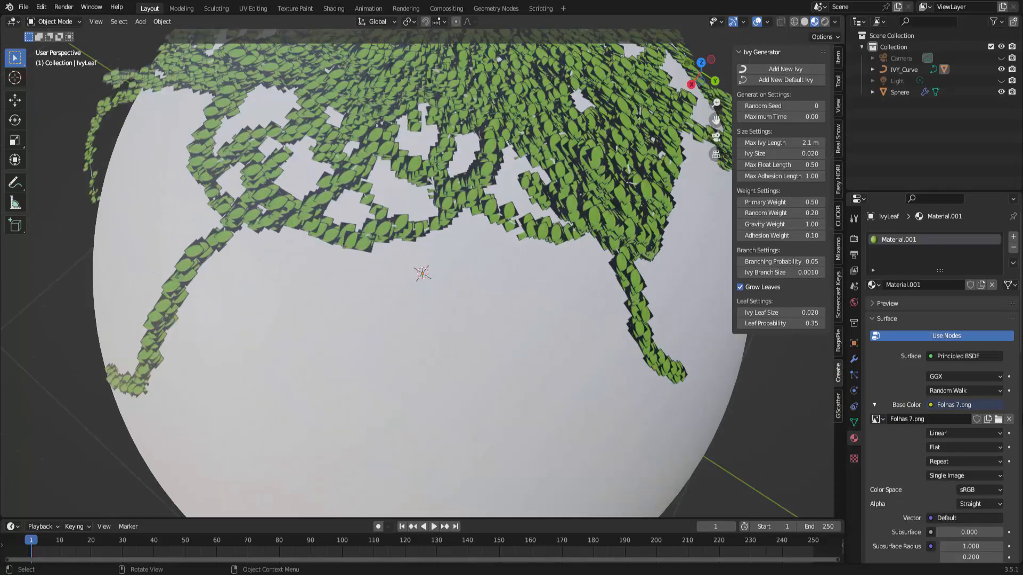
pyautogui.moveTo(422, 273); pyautogui.dragTo(425, 297, button='middle')
pyautogui.scroll(5, 422, 273)
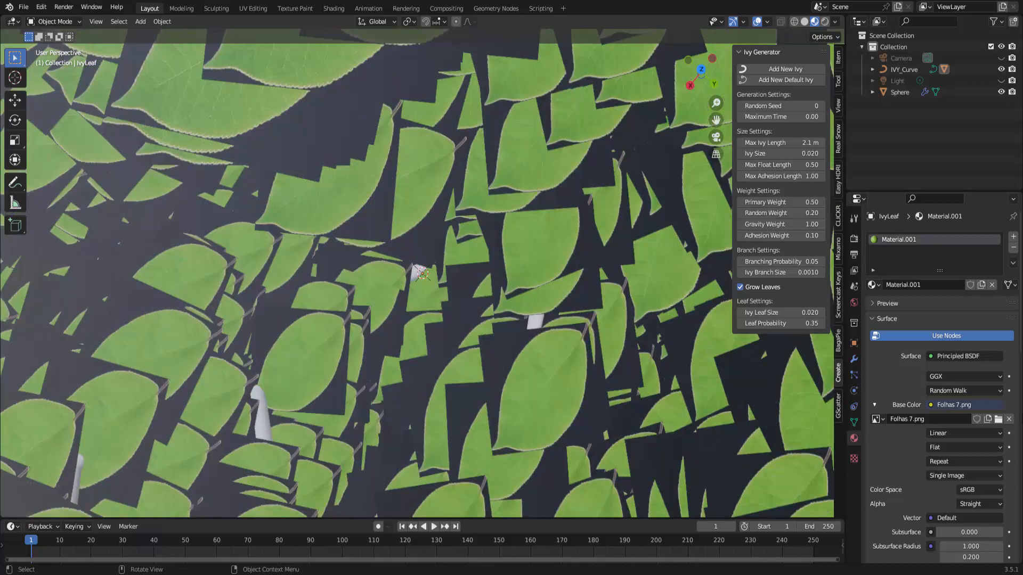
pyautogui.scroll(-6, 421, 270)
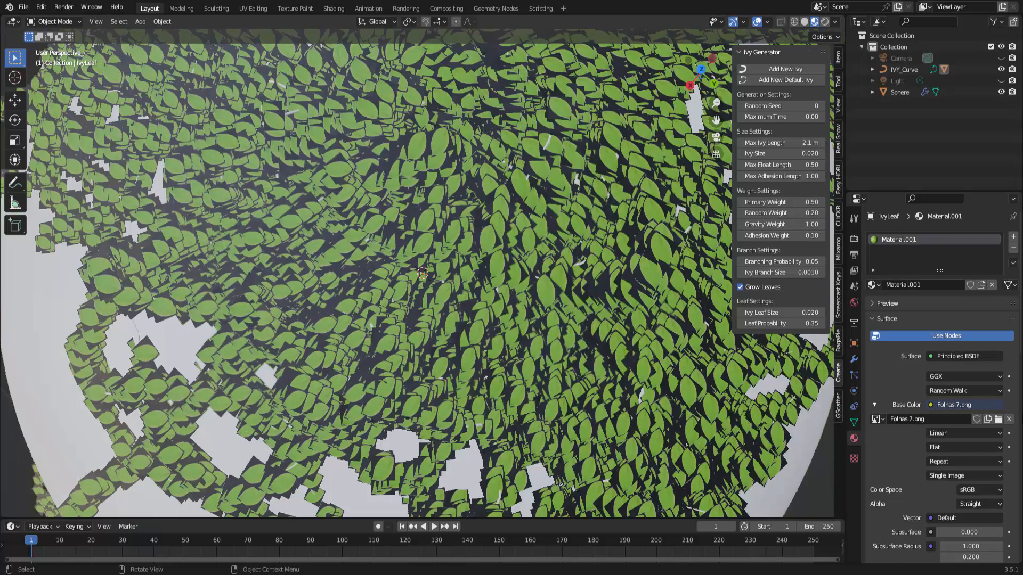
pyautogui.moveTo(420, 298); pyautogui.dragTo(415, 266, button='middle')
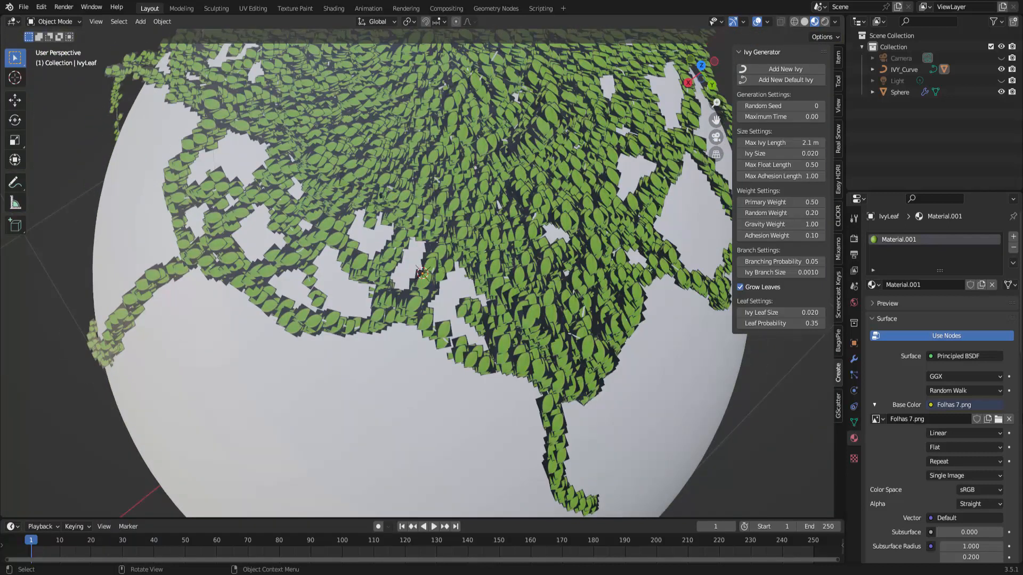
pyautogui.scroll(10, 422, 274)
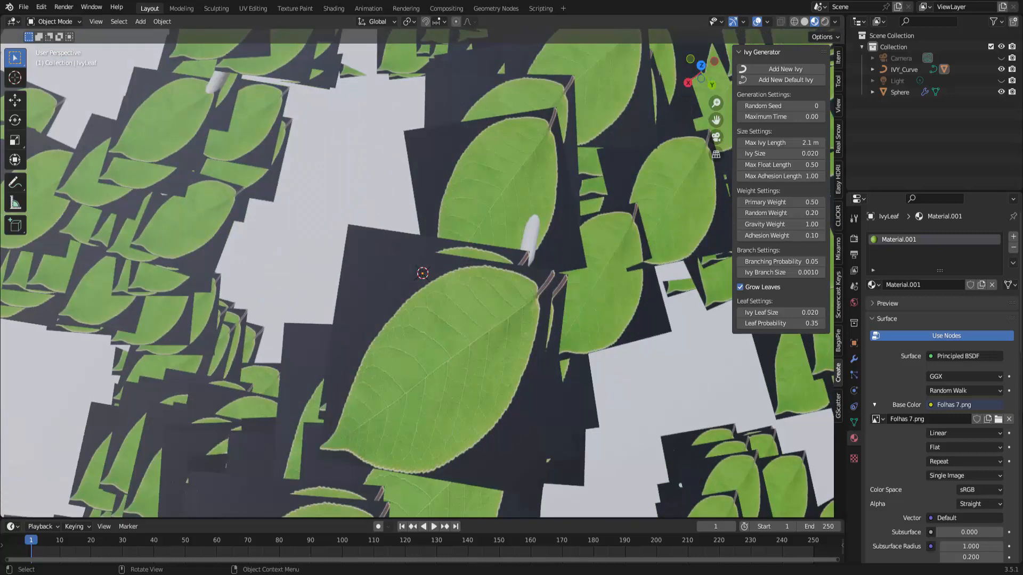
pyautogui.scroll(-10, 422, 273)
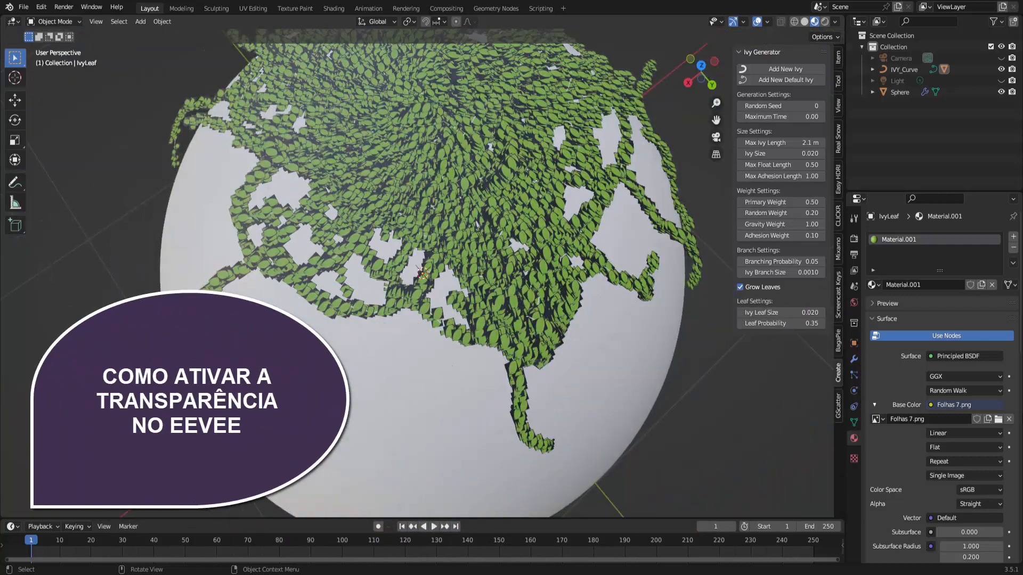
pyautogui.moveTo(423, 273)
pyautogui.mouseDown(button='middle')
pyautogui.moveTo(410, 290)
pyautogui.moveTo(415, 274)
pyautogui.mouseUp(button='middle')
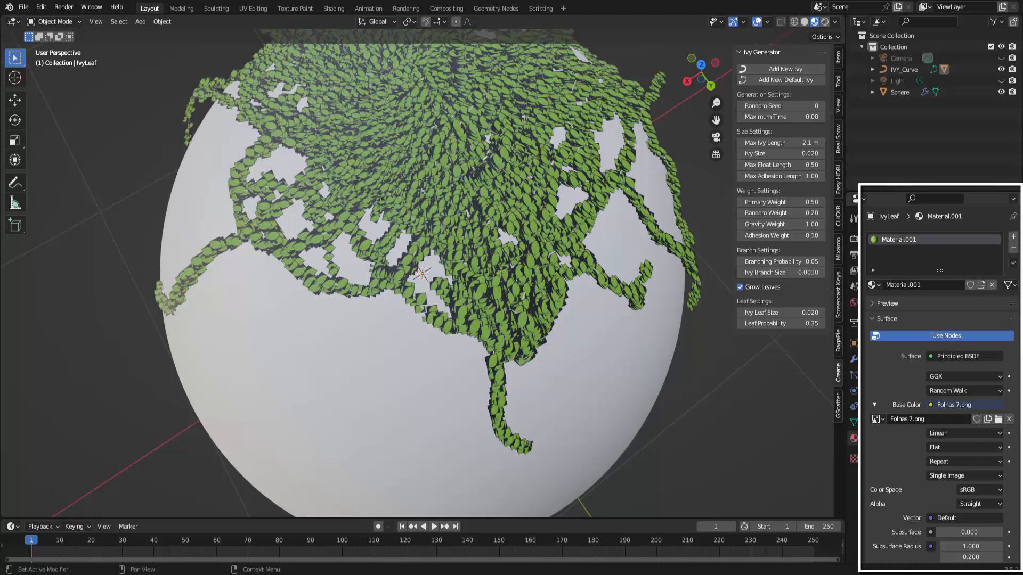
# Step: Set the leaf material's blend mode to Alpha Blend and inspect the leaf edges up close
pyautogui.scroll(-15, 940, 373)
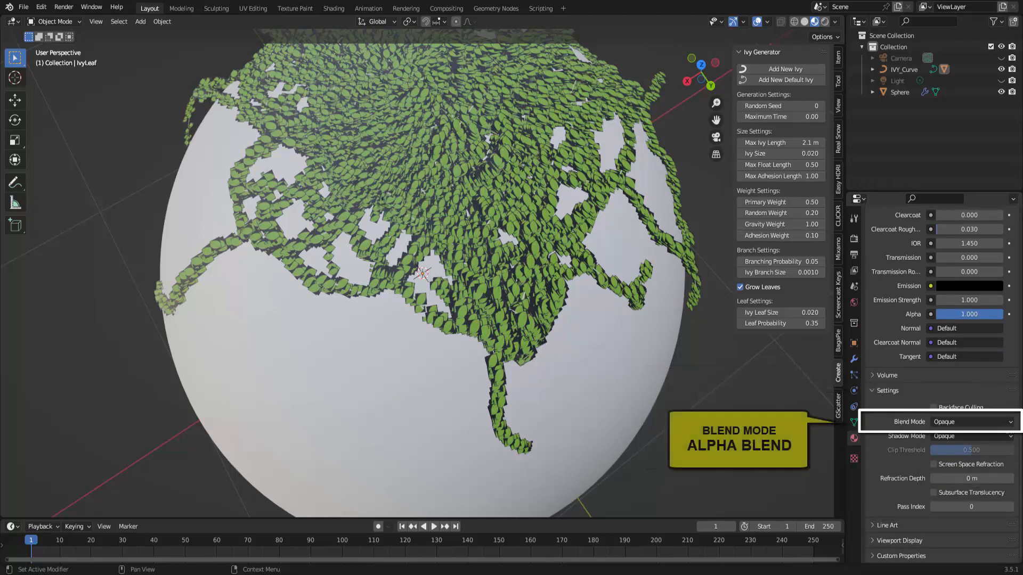
pyautogui.click(971, 421)
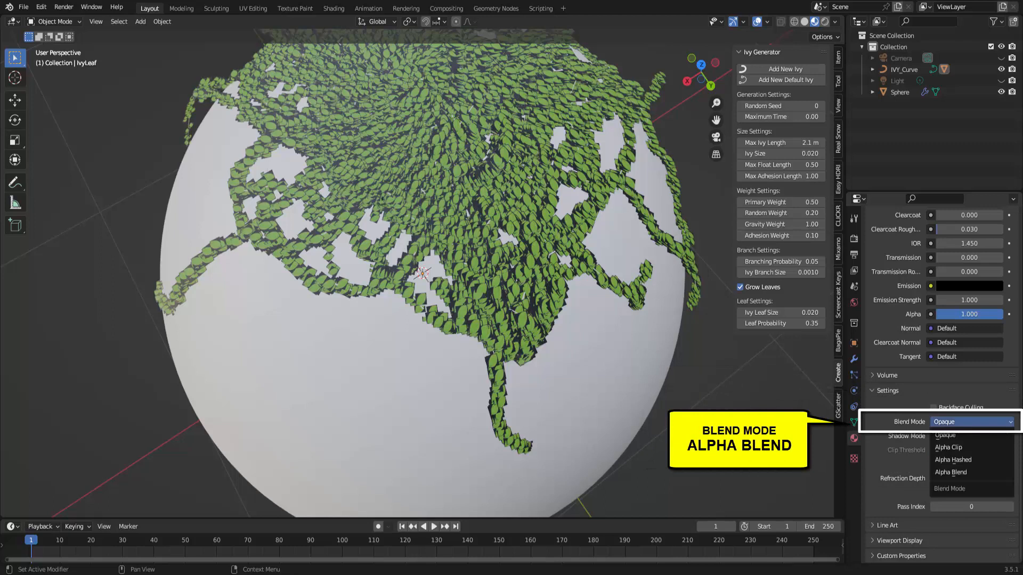
pyautogui.click(952, 472)
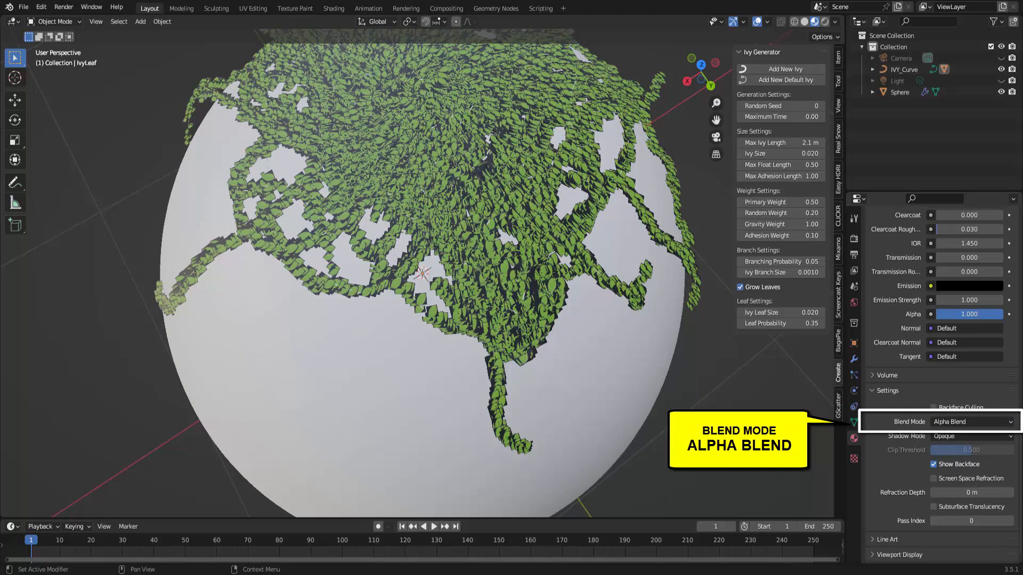
pyautogui.scroll(8, 417, 273)
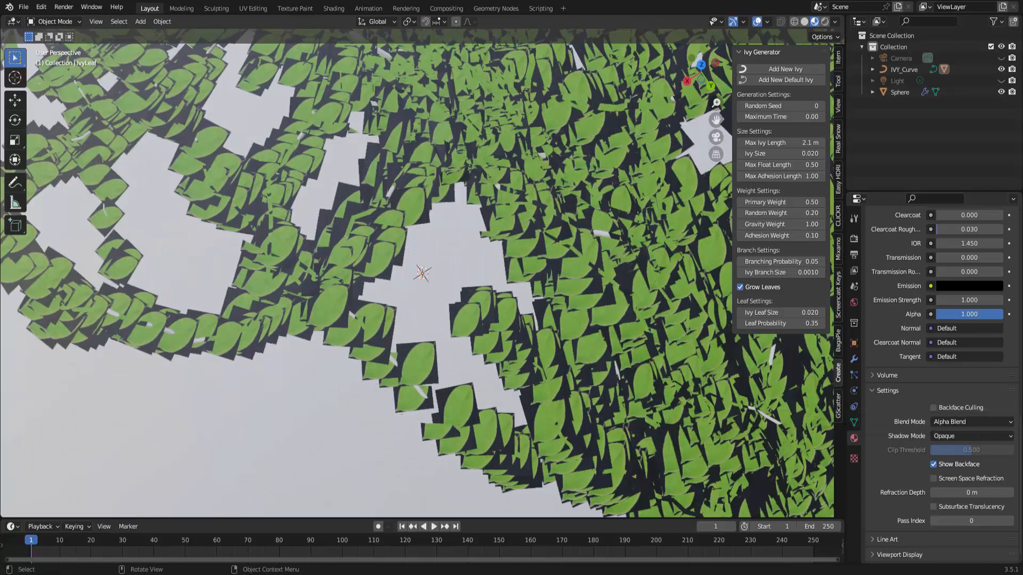
pyautogui.scroll(-5, 418, 273)
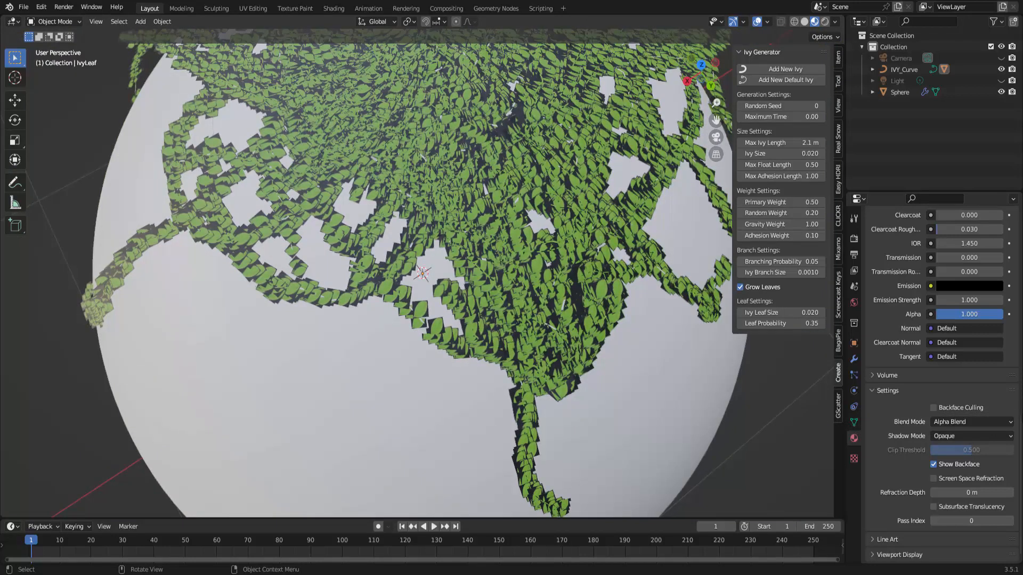
pyautogui.scroll(5, 417, 273)
pyautogui.scroll(-6, 417, 273)
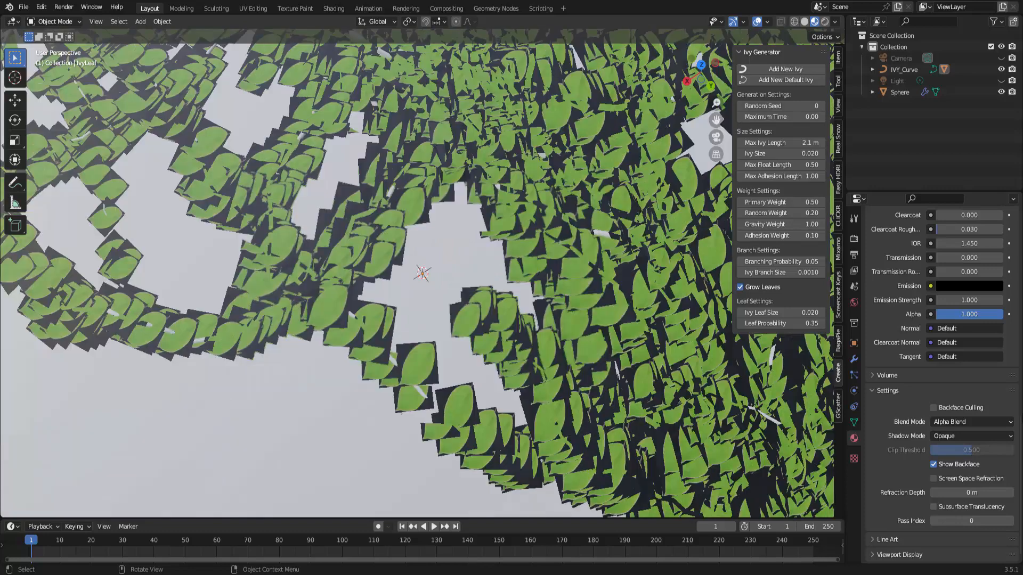
pyautogui.scroll(-6, 417, 274)
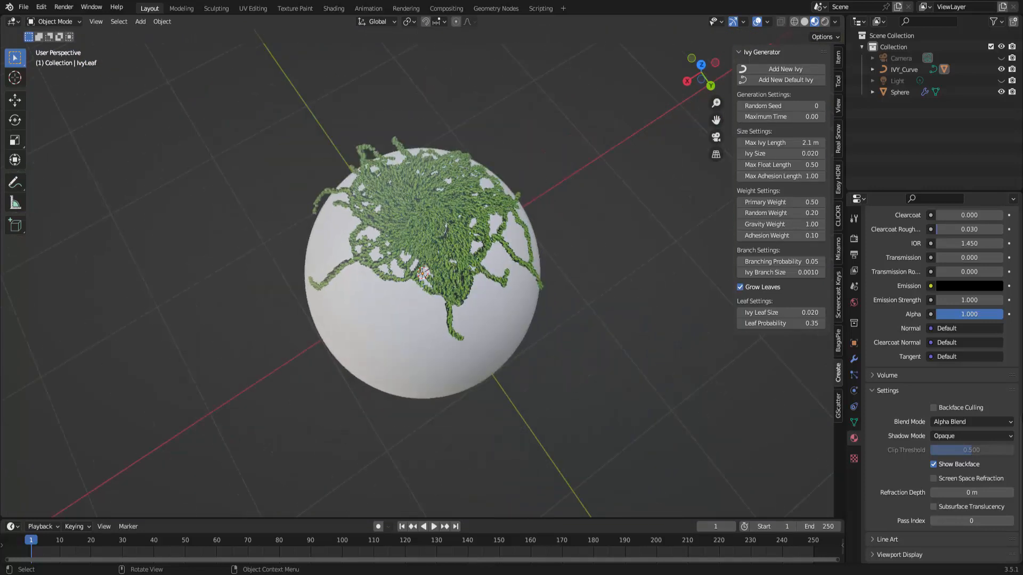
# Step: Enlarge the timeline area and change it to the Shader Editor, bringing the leaf material's nodes into view
pyautogui.moveTo(426, 520); pyautogui.dragTo(426, 308)
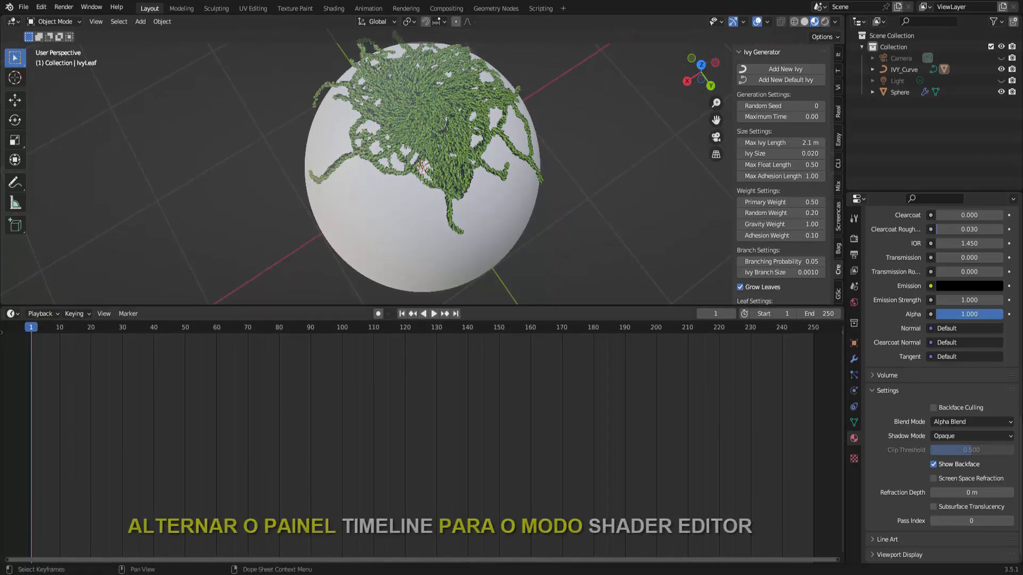
pyautogui.click(12, 314)
pyautogui.click(40, 421)
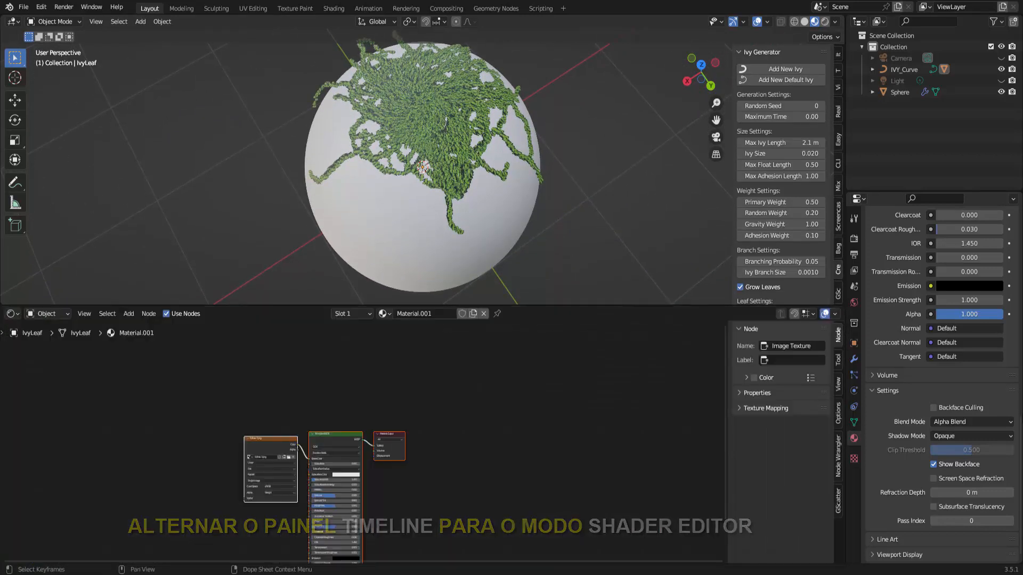
pyautogui.scroll(2, 363, 442)
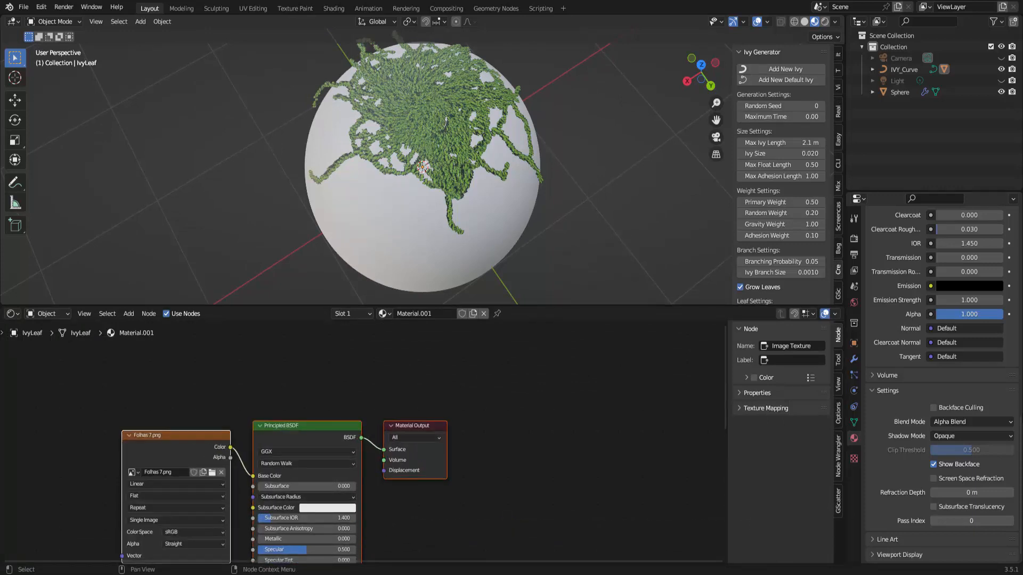
pyautogui.press('g')
pyautogui.click(489, 366)
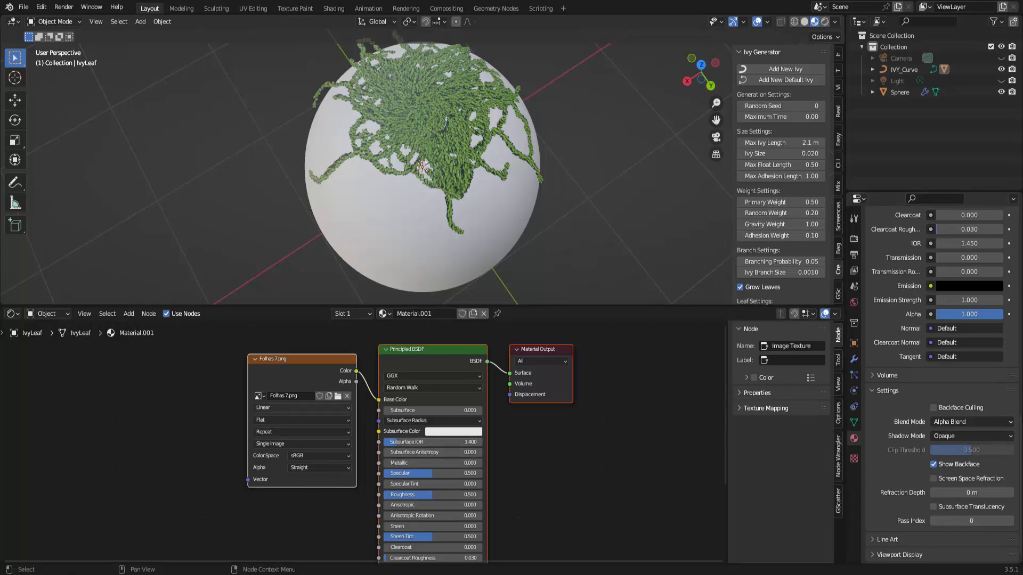
# Step: Move the Folhas 7.png node away from the Principled BSDF and connect its Alpha output to the shader's Alpha input
pyautogui.moveTo(306, 363); pyautogui.dragTo(131, 373)
pyautogui.click(307, 358)
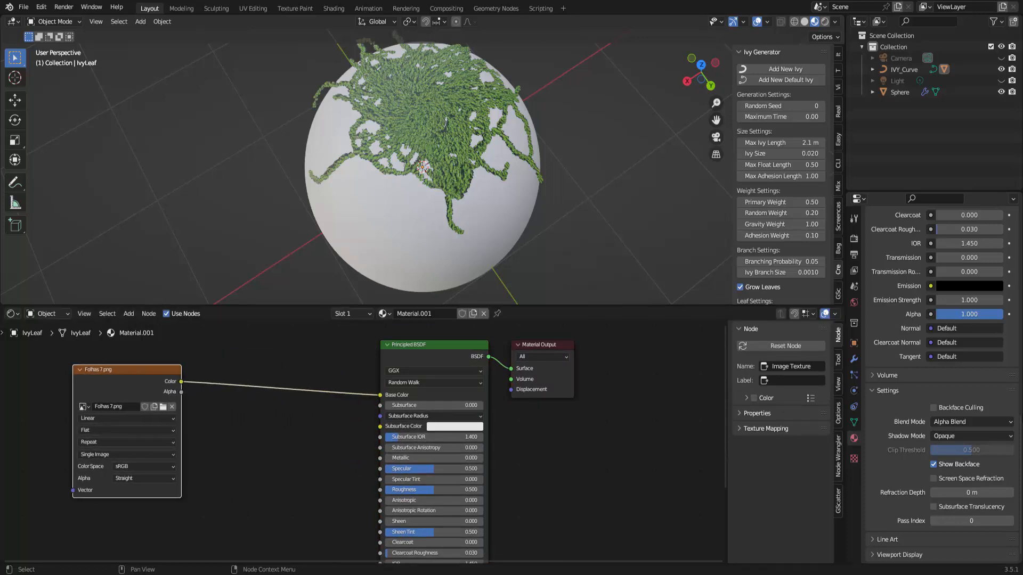
pyautogui.moveTo(298, 442); pyautogui.dragTo(331, 382, button='middle')
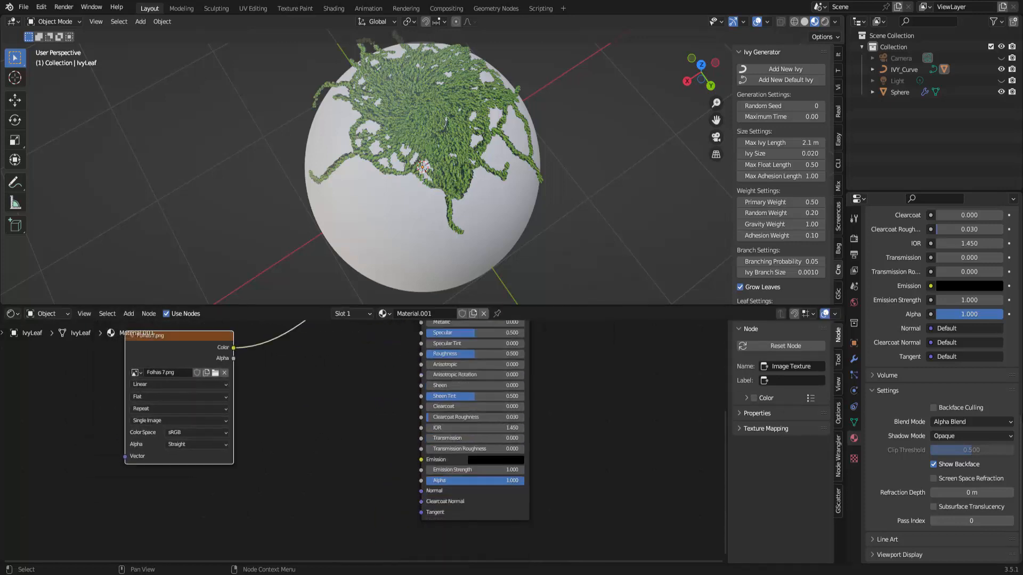
pyautogui.moveTo(233, 358); pyautogui.dragTo(421, 480)
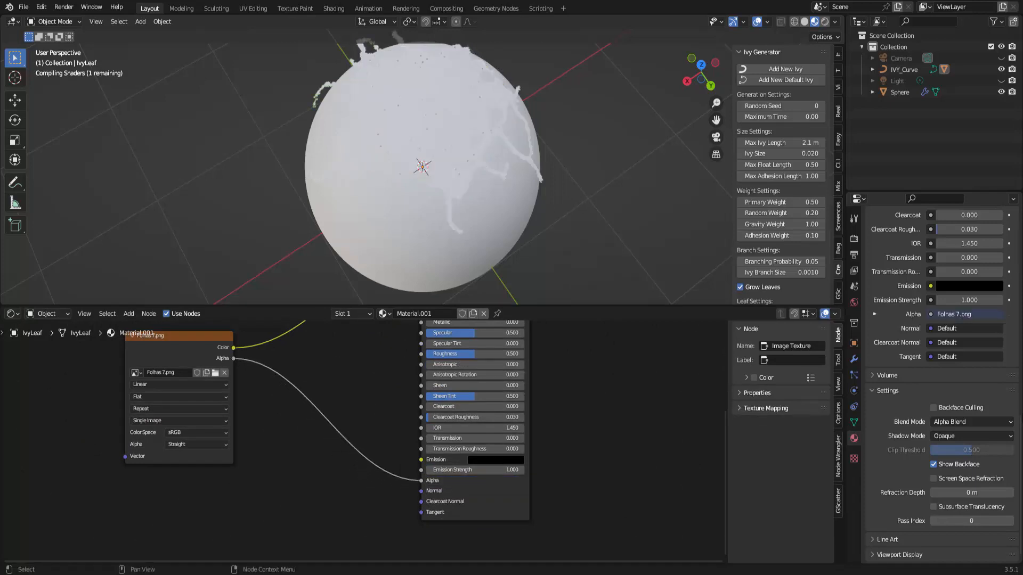
# Step: Inspect the leaf transparency on the sphere up close and shrink the Shader Editor to enlarge the 3D viewport
pyautogui.scroll(10, 366, 167)
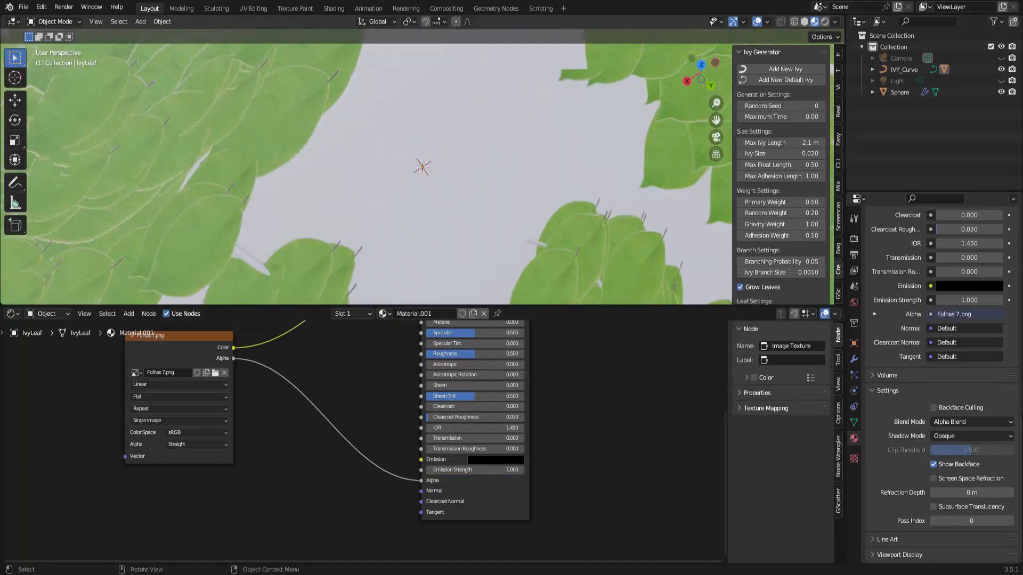
pyautogui.scroll(-8, 366, 166)
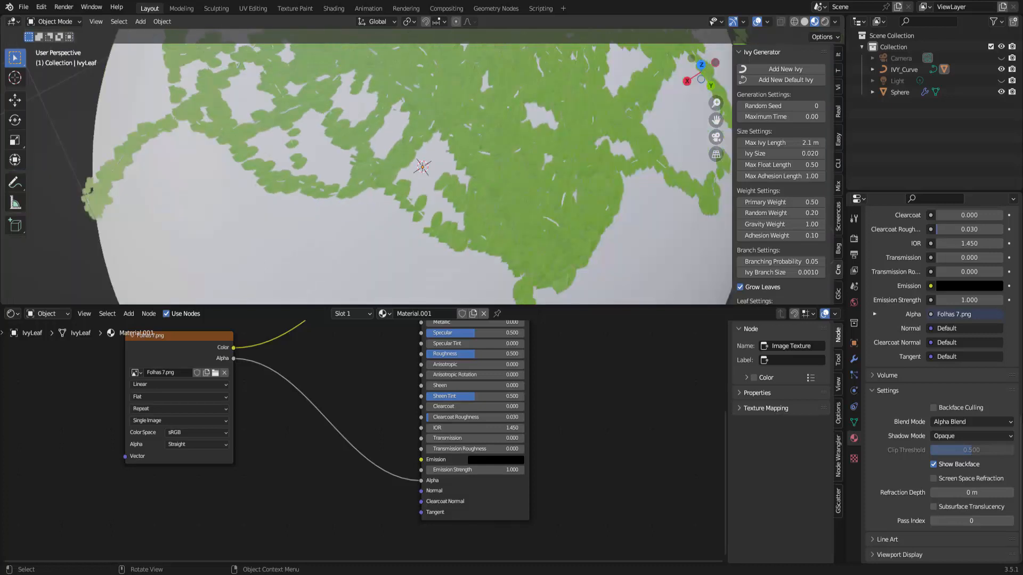
pyautogui.scroll(5, 366, 167)
pyautogui.scroll(-8, 366, 167)
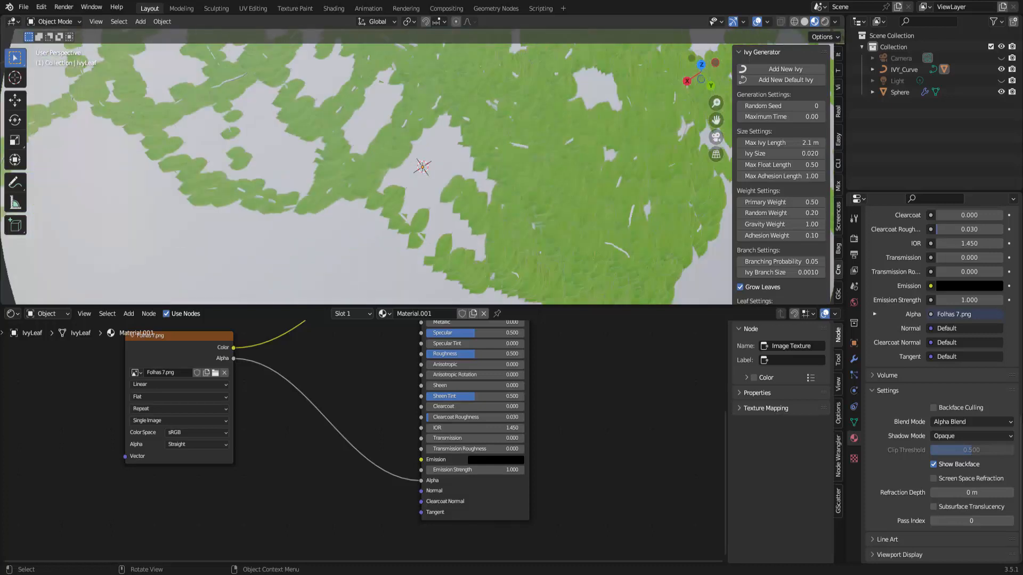
pyautogui.scroll(-2, 366, 167)
pyautogui.moveTo(367, 306); pyautogui.dragTo(368, 544)
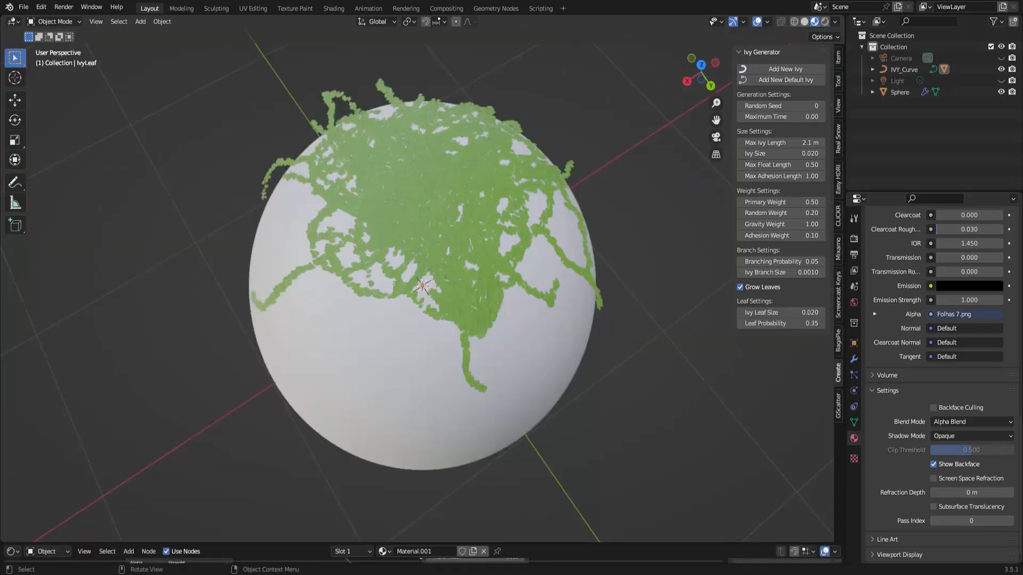
# Step: Unhide the Light in the viewport and set the viewport shading to Rendered
pyautogui.click(1001, 80)
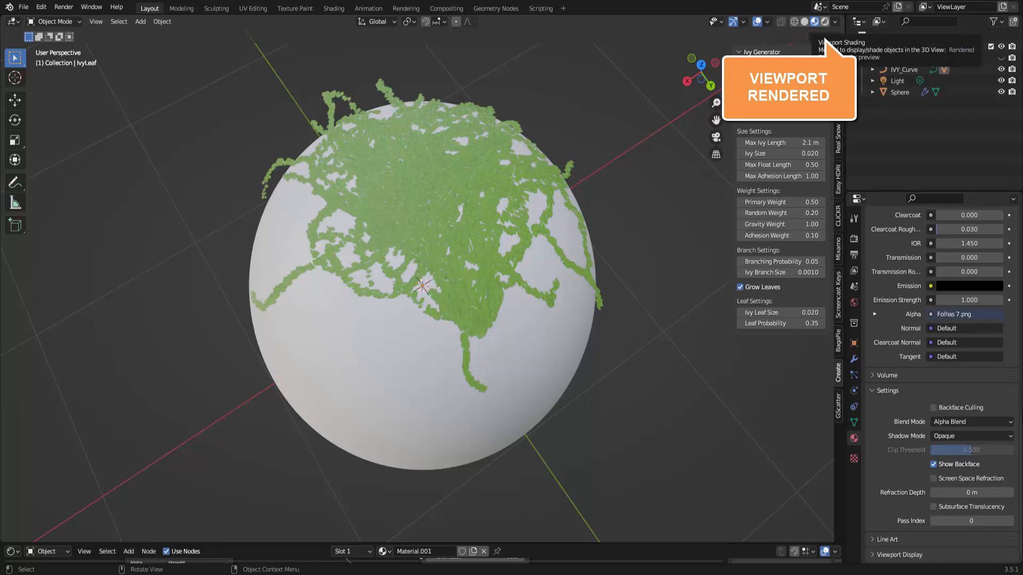
pyautogui.click(825, 21)
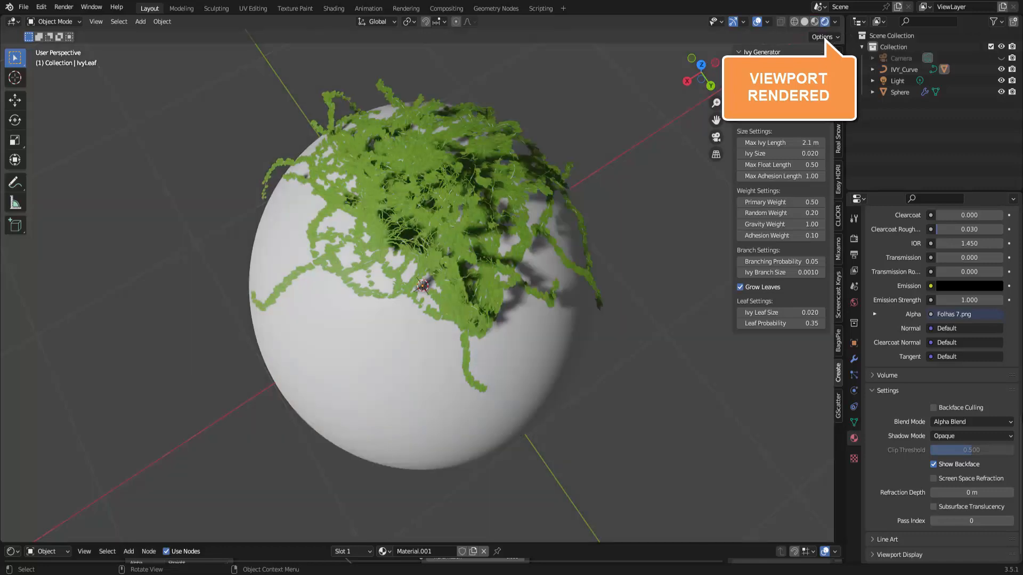
# Step: Give the IVY_Curve stems a new material with a dark reddish-brown base color
pyautogui.moveTo(480, 299); pyautogui.dragTo(420, 338, button='middle')
pyautogui.scroll(4, 421, 338)
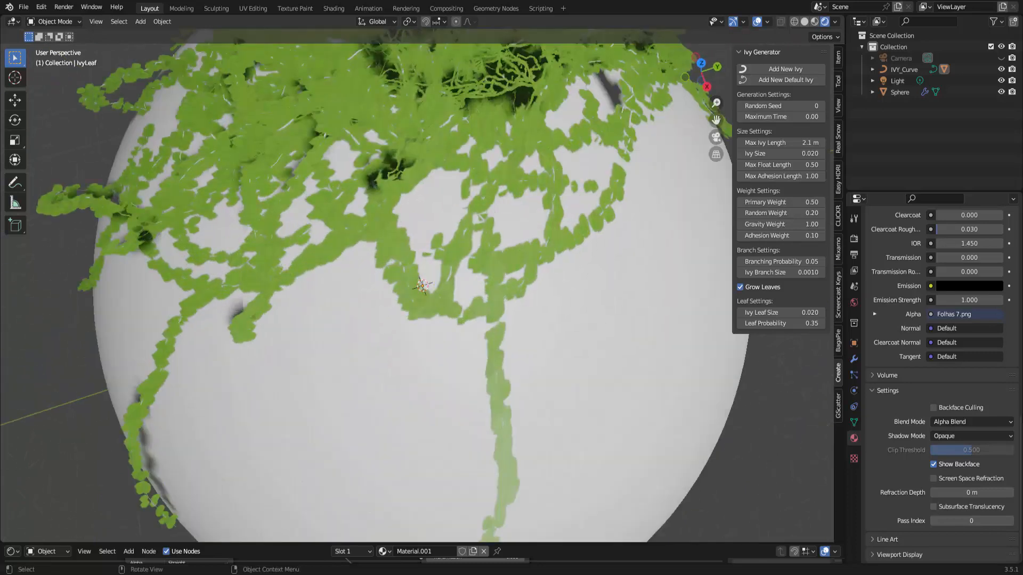
pyautogui.scroll(2, 417, 286)
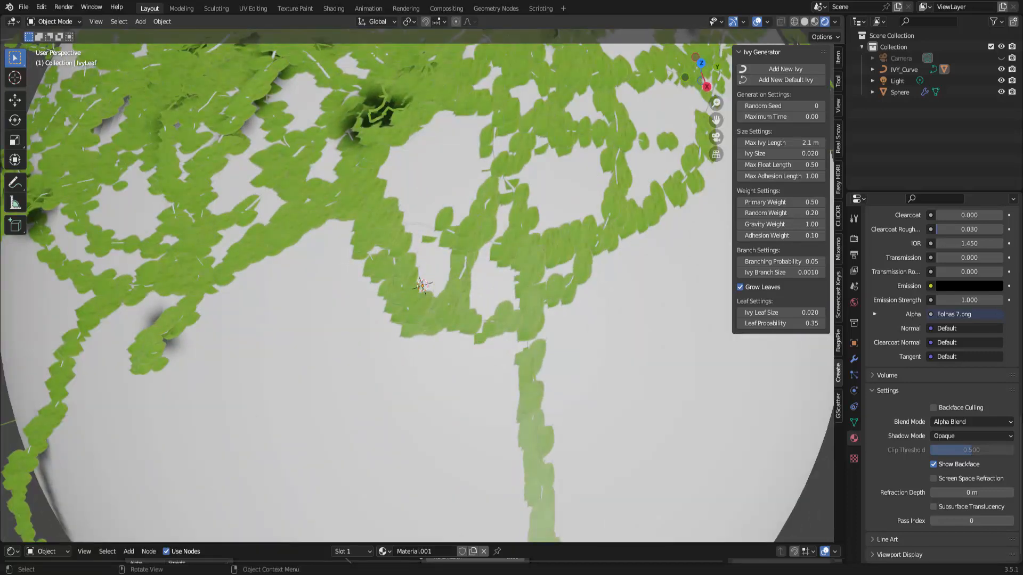
pyautogui.scroll(-2, 421, 286)
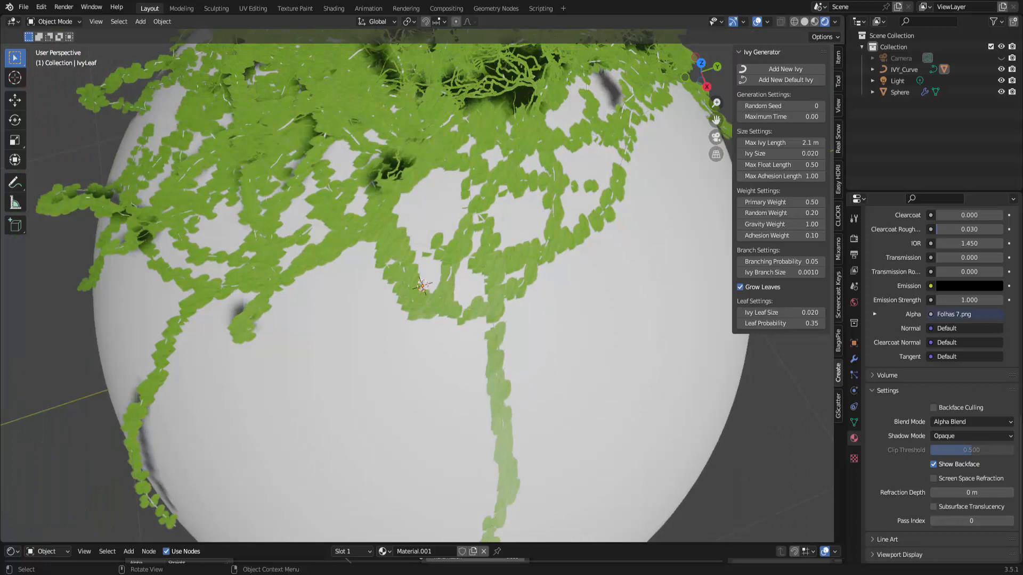
pyautogui.scroll(-2, 421, 286)
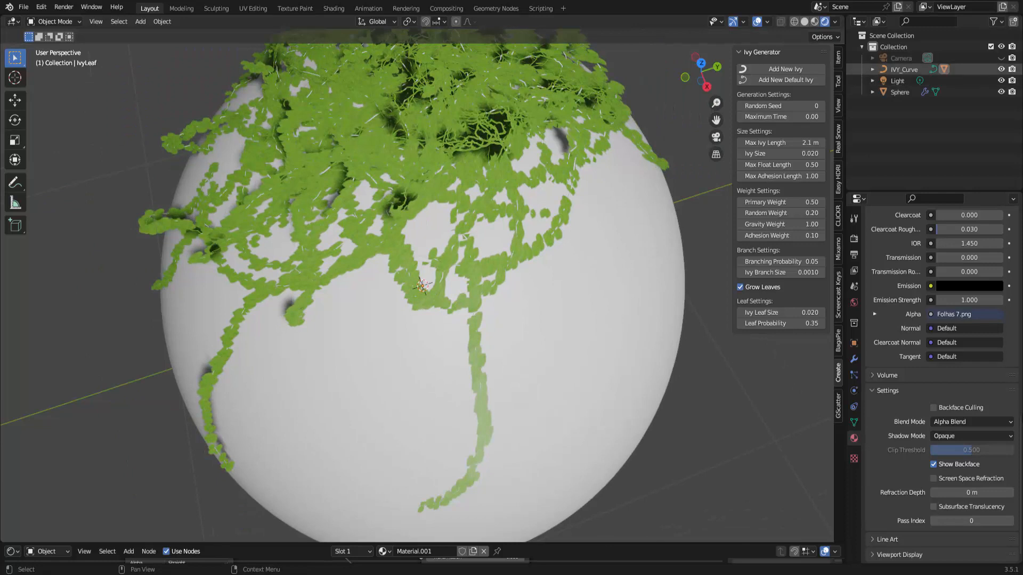
pyautogui.click(904, 69)
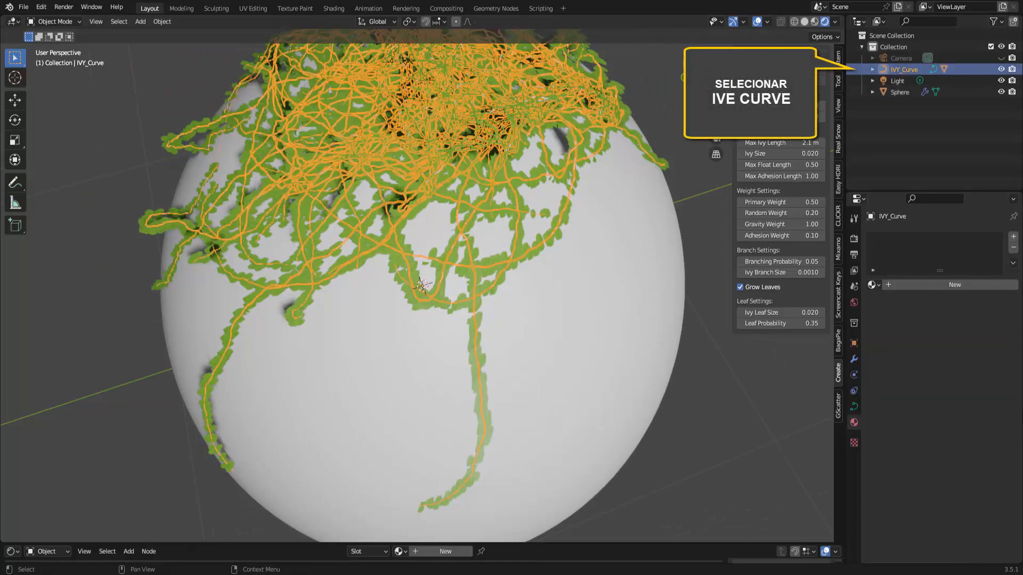
pyautogui.click(954, 285)
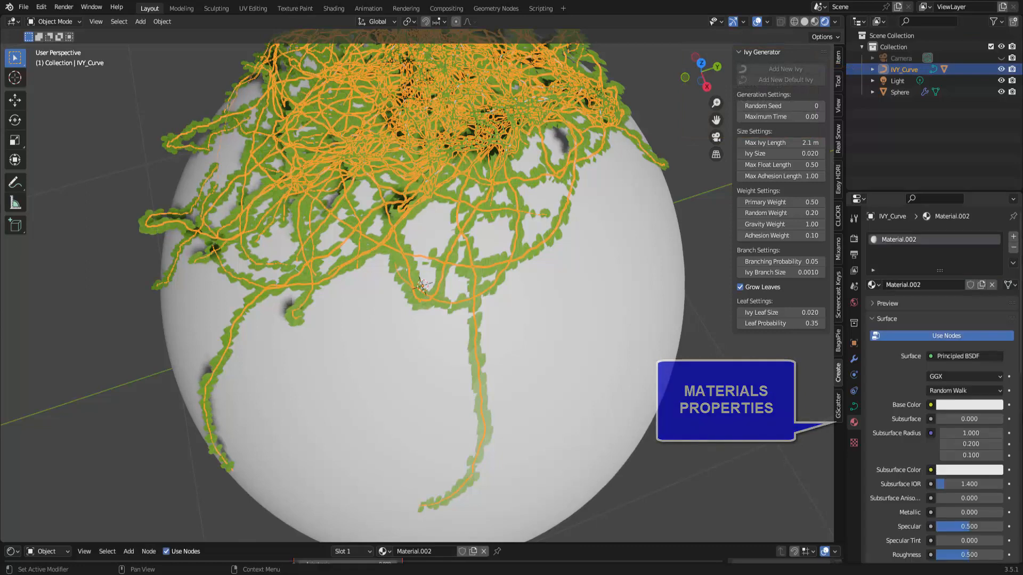
pyautogui.click(969, 405)
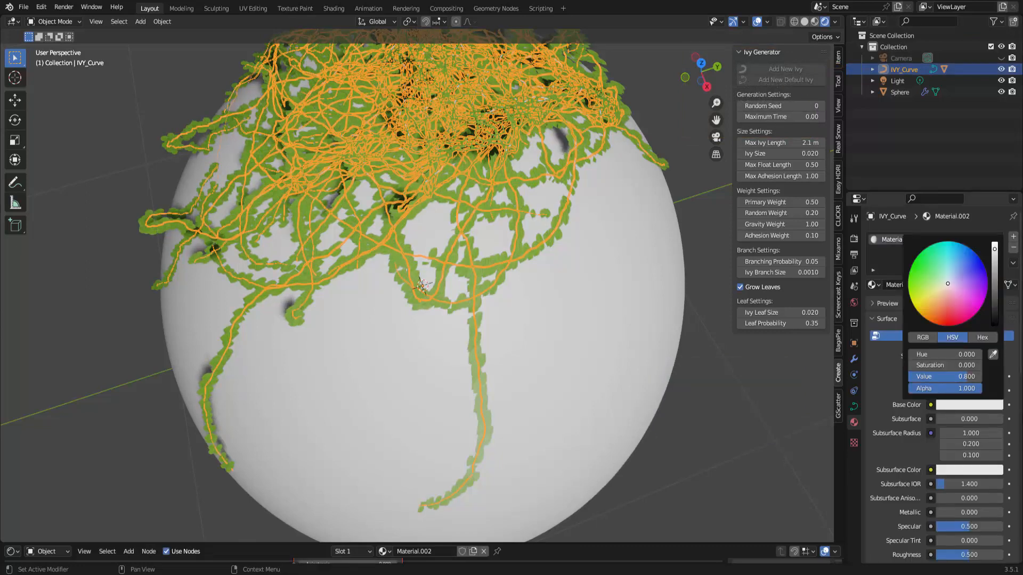
pyautogui.click(935, 316)
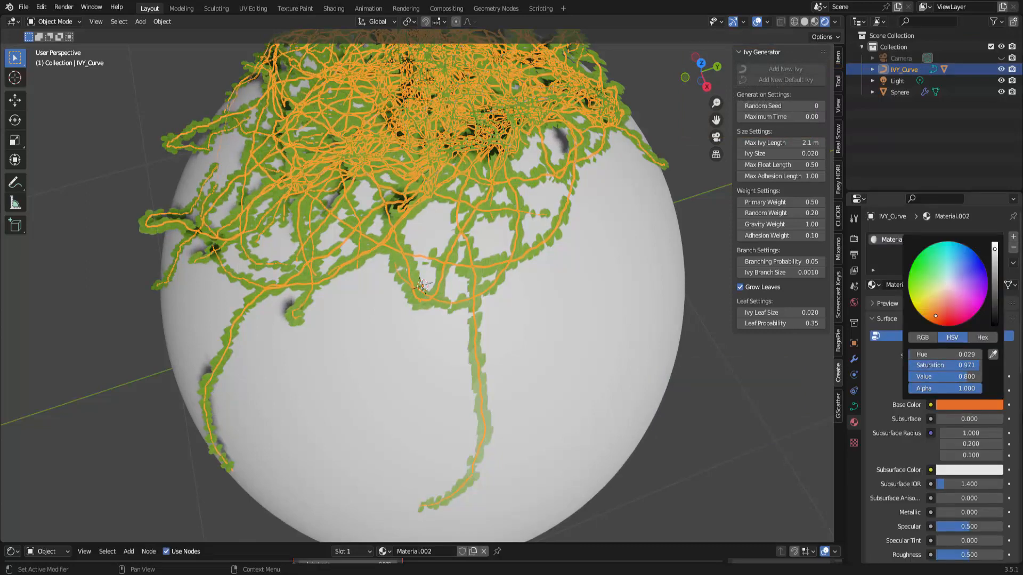
pyautogui.click(995, 292)
pyautogui.click(591, 325)
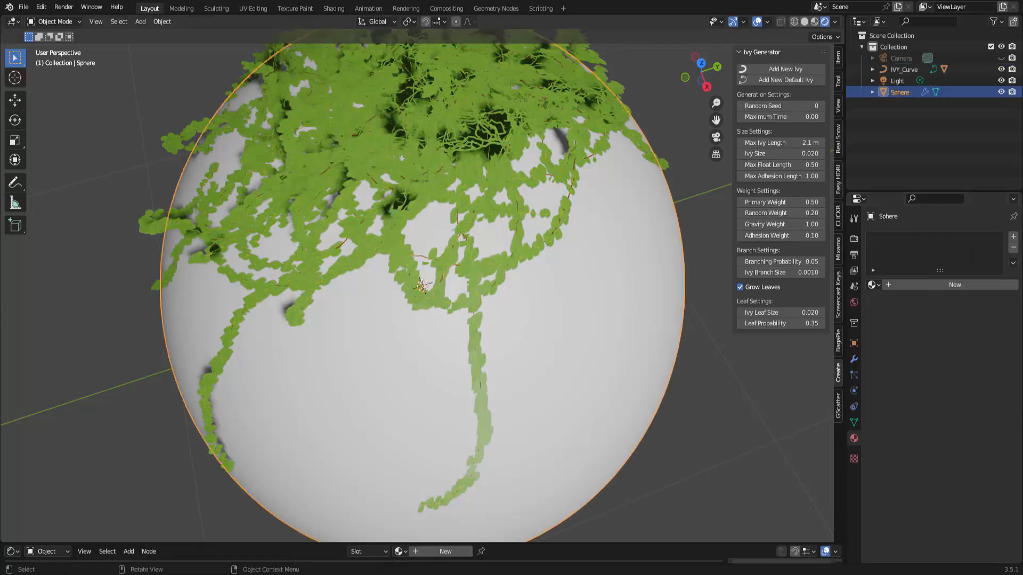
# Step: Examine the colored stems between the leaves up close and then the whole ivy-covered sphere
pyautogui.scroll(5, 416, 286)
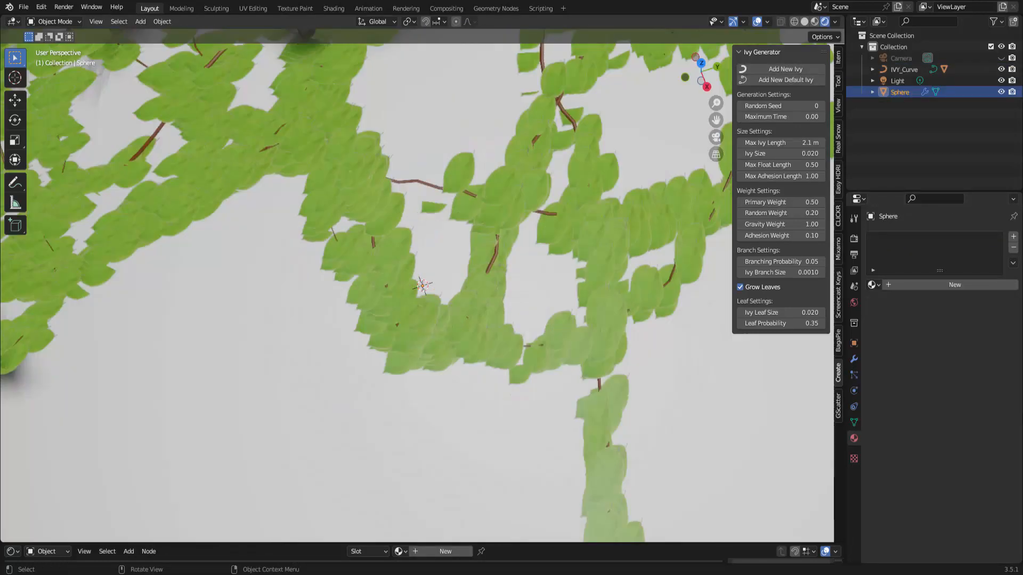
pyautogui.scroll(-4, 417, 286)
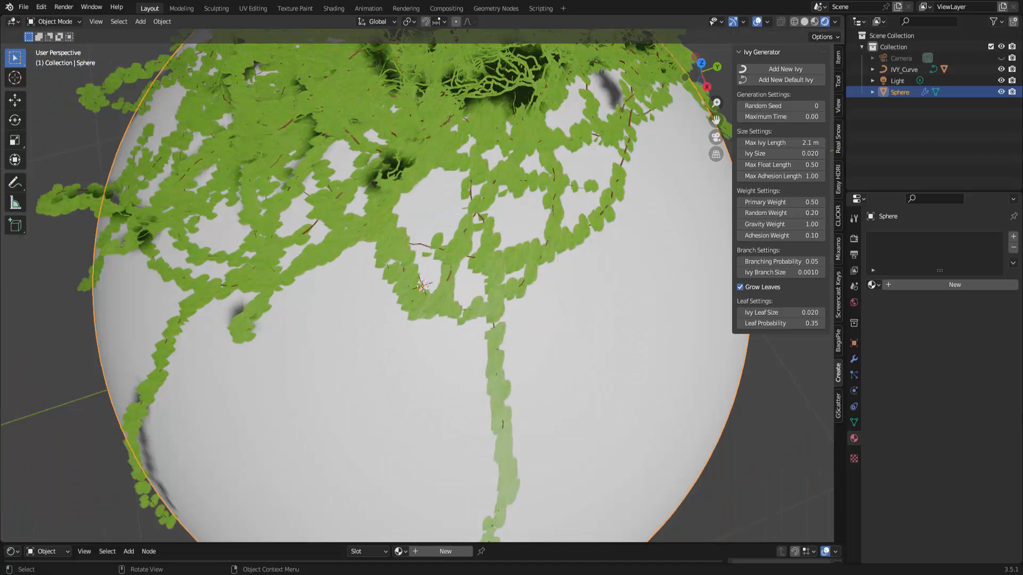
pyautogui.scroll(-3, 416, 286)
pyautogui.scroll(-2, 417, 286)
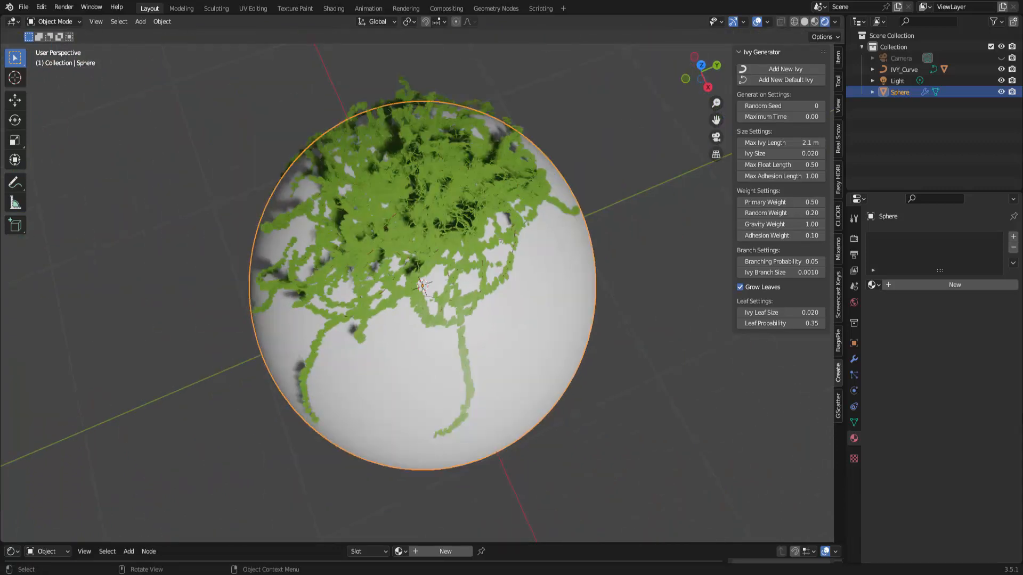
pyautogui.scroll(1, 416, 286)
pyautogui.moveTo(416, 286)
pyautogui.mouseDown(button='middle')
pyautogui.moveTo(421, 248)
pyautogui.moveTo(424, 278)
pyautogui.moveTo(433, 278)
pyautogui.mouseUp(button='middle')
pyautogui.scroll(-1, 422, 285)
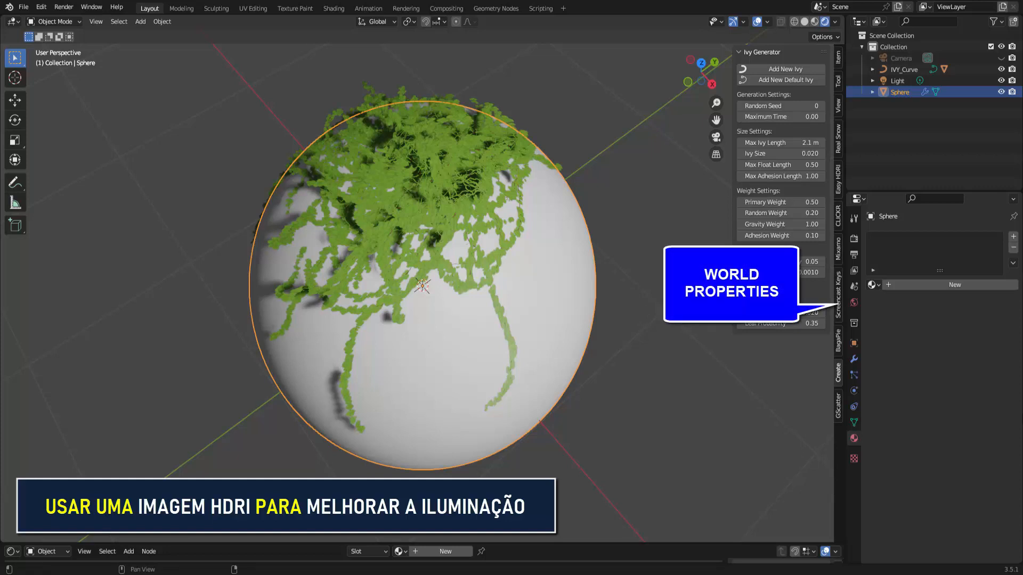
# Step: Add an Environment Texture to the world background color and load graveyard_pathways_4k.hdr from the IMAGENS HDRI folder
pyautogui.click(854, 302)
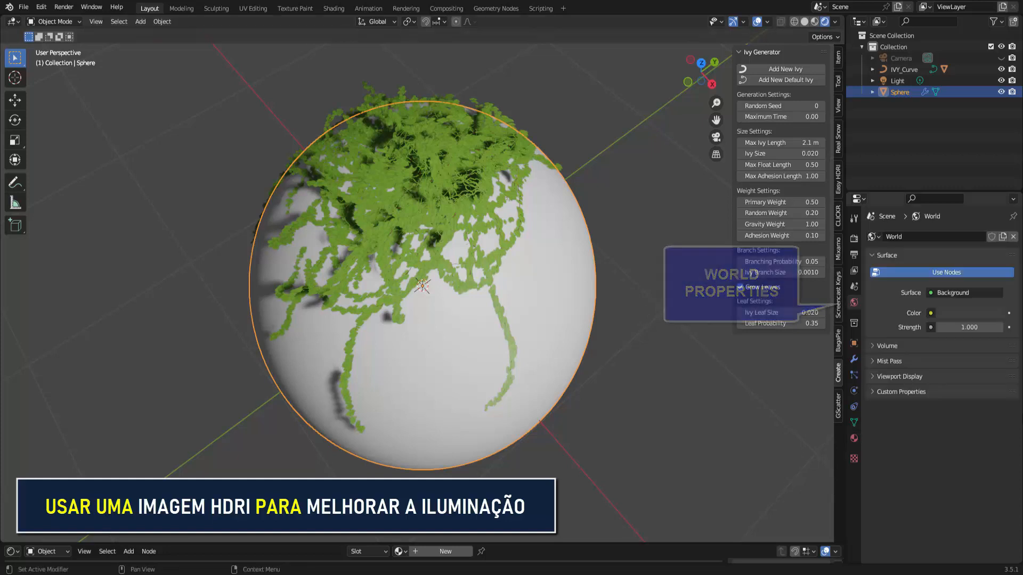
pyautogui.click(931, 313)
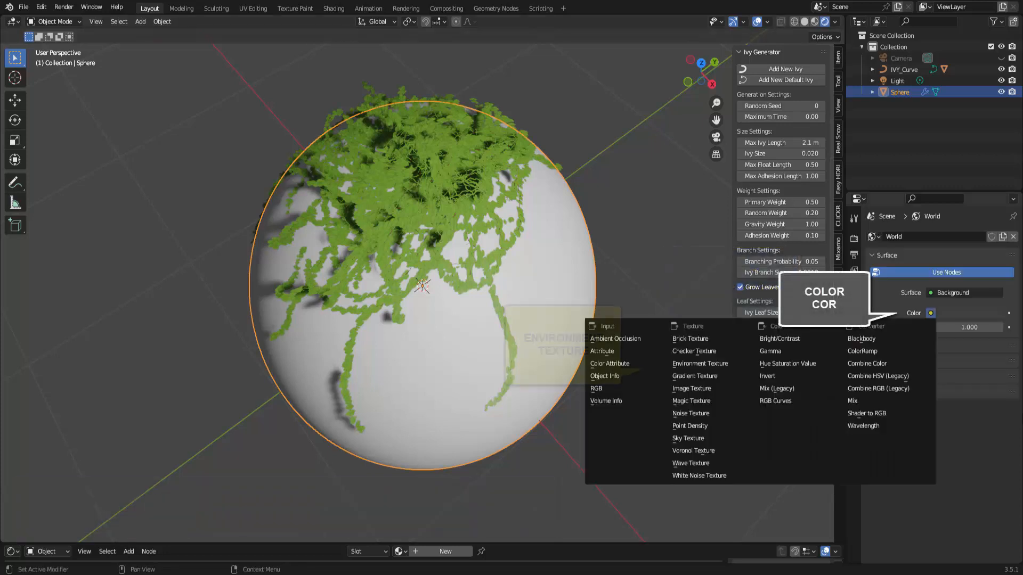
pyautogui.click(703, 363)
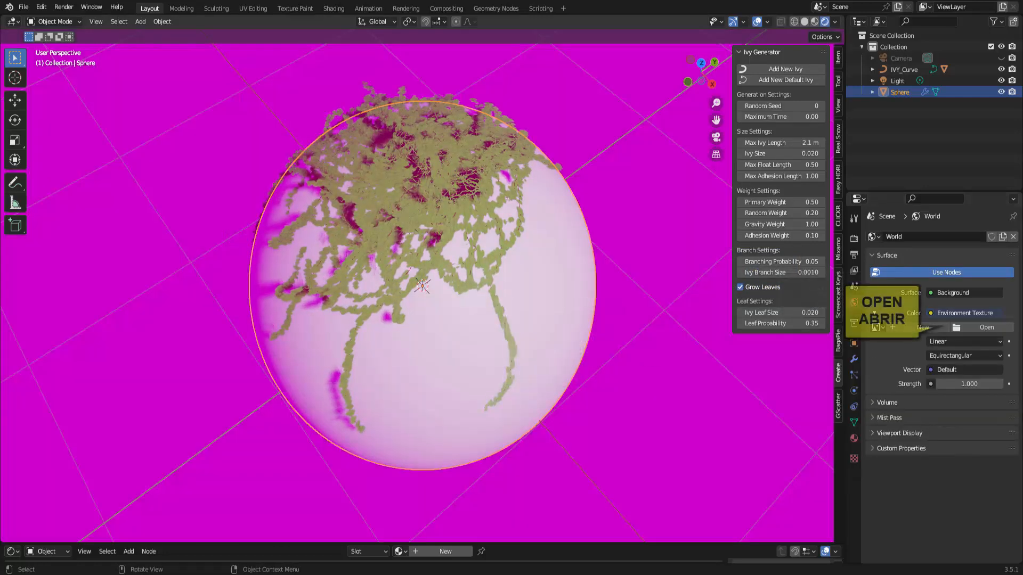
pyautogui.click(986, 327)
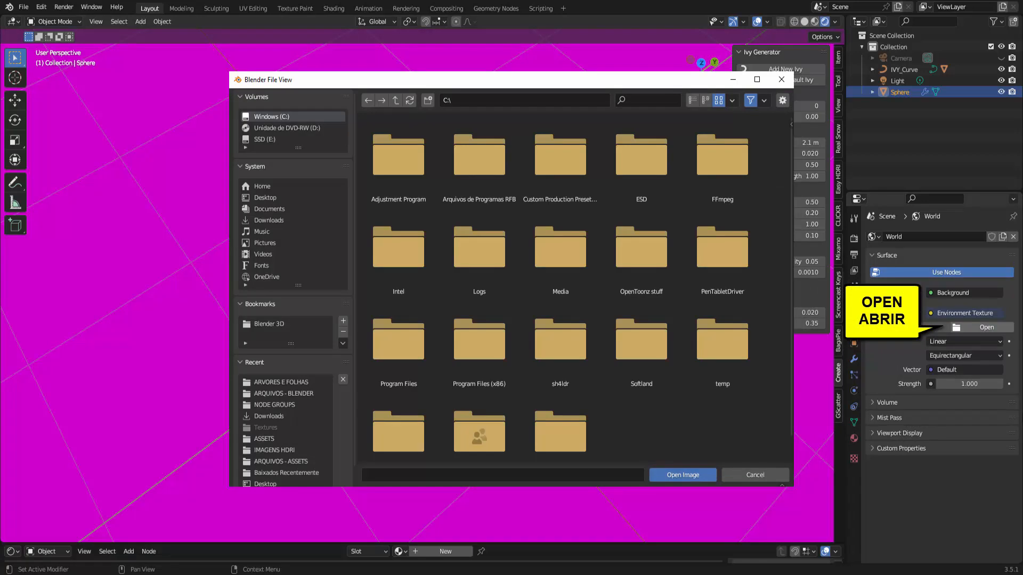
pyautogui.click(274, 450)
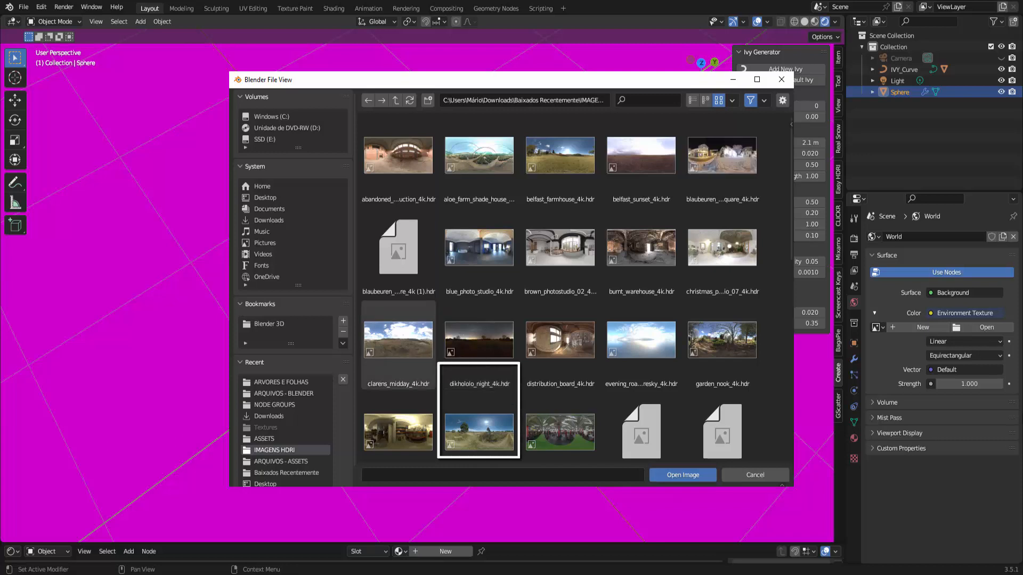
pyautogui.scroll(-1, 479, 426)
pyautogui.click(479, 432)
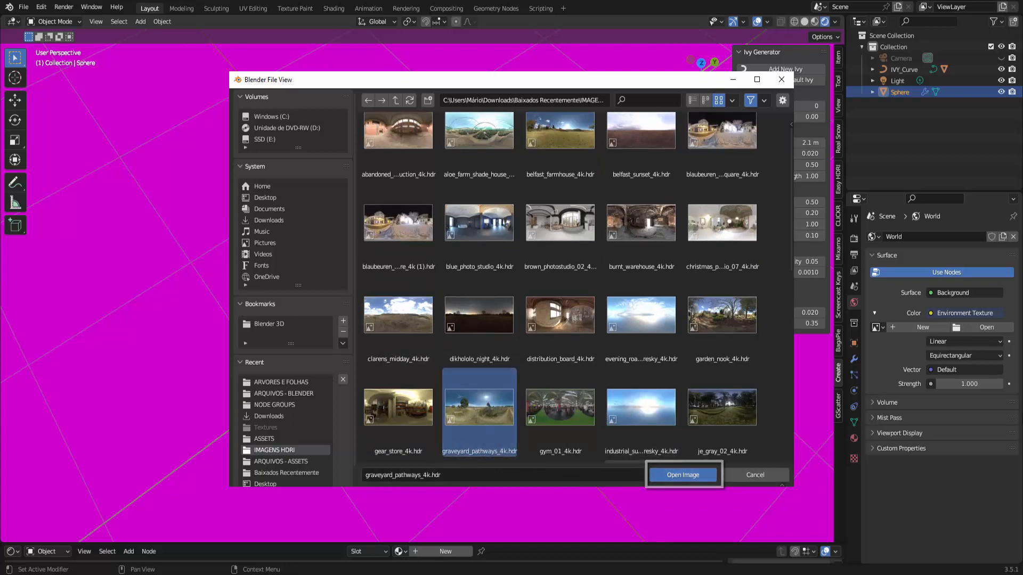
pyautogui.click(683, 474)
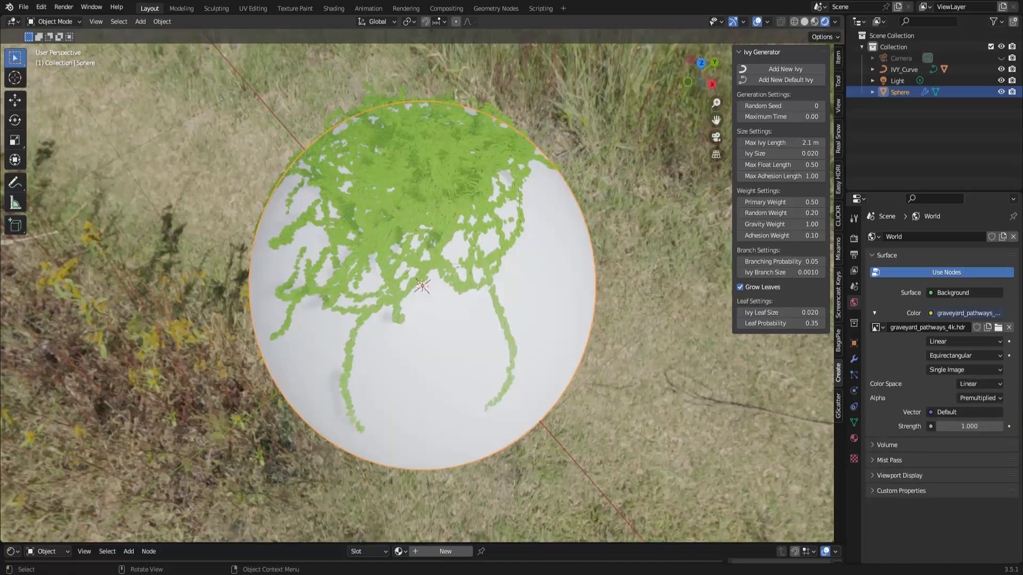
# Step: Hide the HDRI backdrop by enabling Transparent in the render's Film settings
pyautogui.moveTo(479, 320); pyautogui.dragTo(504, 323, button='middle')
pyautogui.scroll(2, 504, 323)
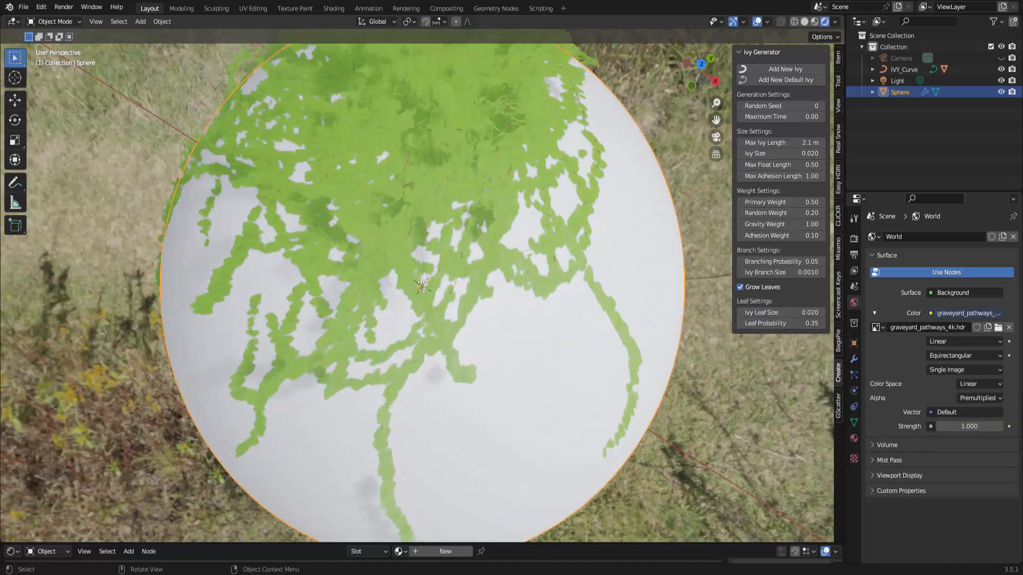
pyautogui.scroll(-3, 423, 286)
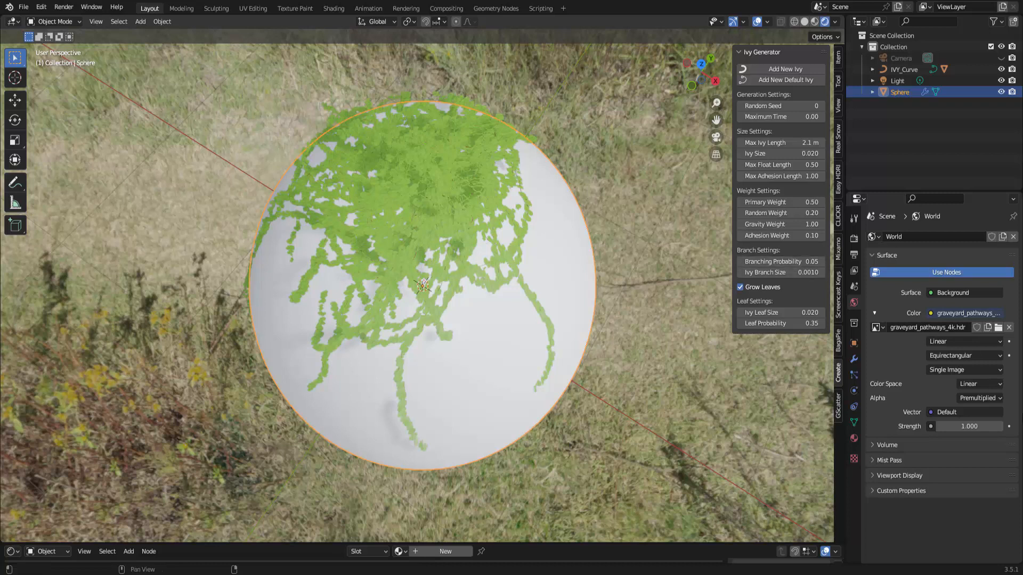
pyautogui.click(854, 238)
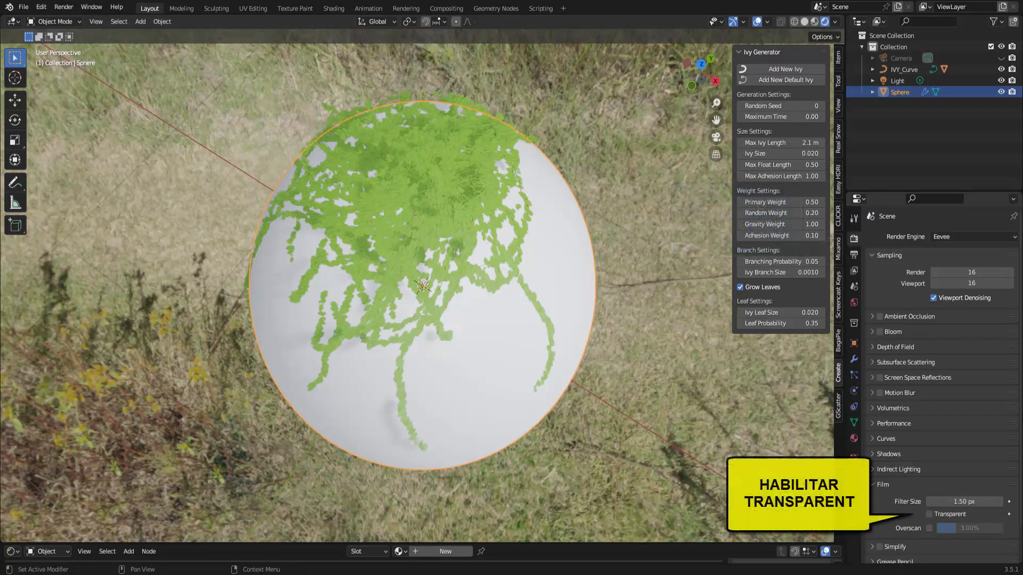
pyautogui.click(929, 514)
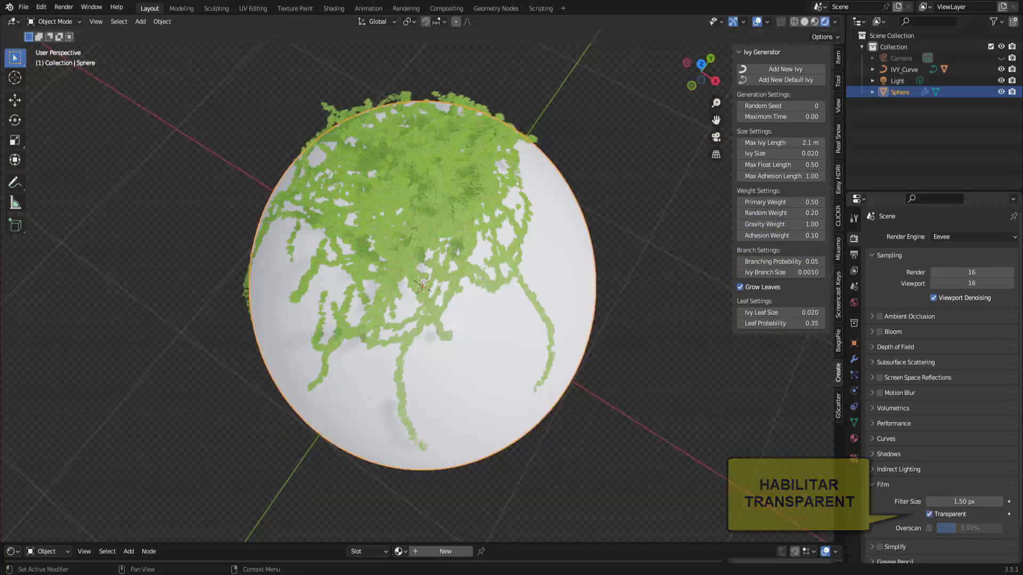
# Step: Examine the HDRI-lit ivy from several angles and distances, with the leaf object selected
pyautogui.moveTo(533, 320)
pyautogui.mouseDown(button='middle')
pyautogui.moveTo(536, 333)
pyautogui.moveTo(541, 324)
pyautogui.mouseUp(button='middle')
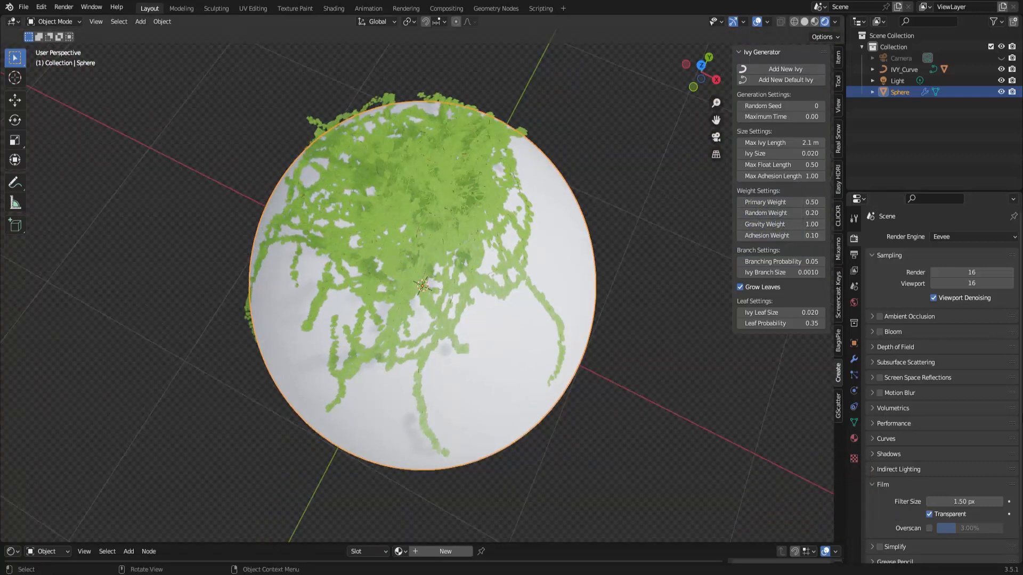
pyautogui.scroll(3, 422, 286)
pyautogui.scroll(-2, 423, 285)
pyautogui.click(423, 214)
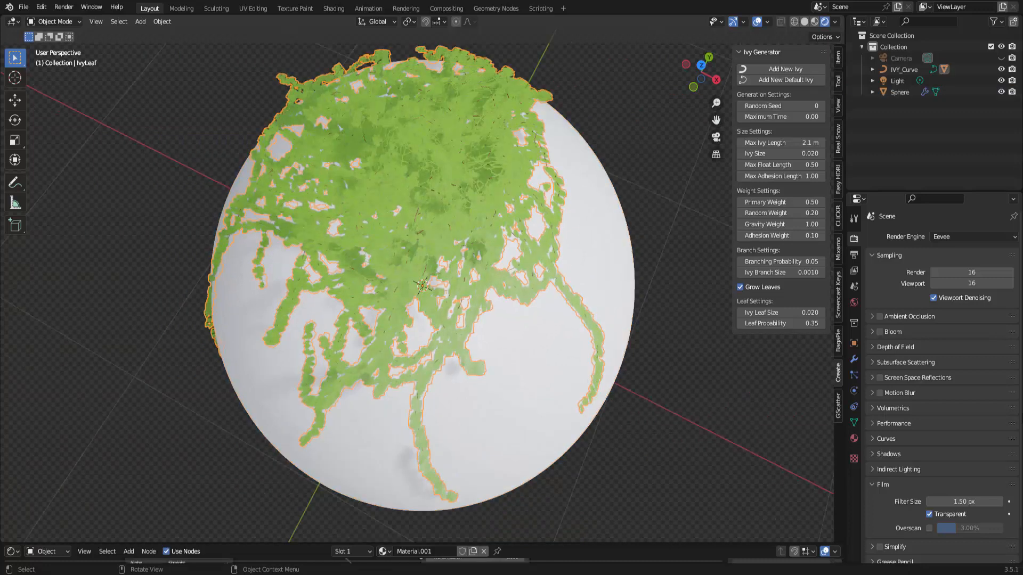
pyautogui.scroll(3, 422, 285)
pyautogui.scroll(-3, 423, 286)
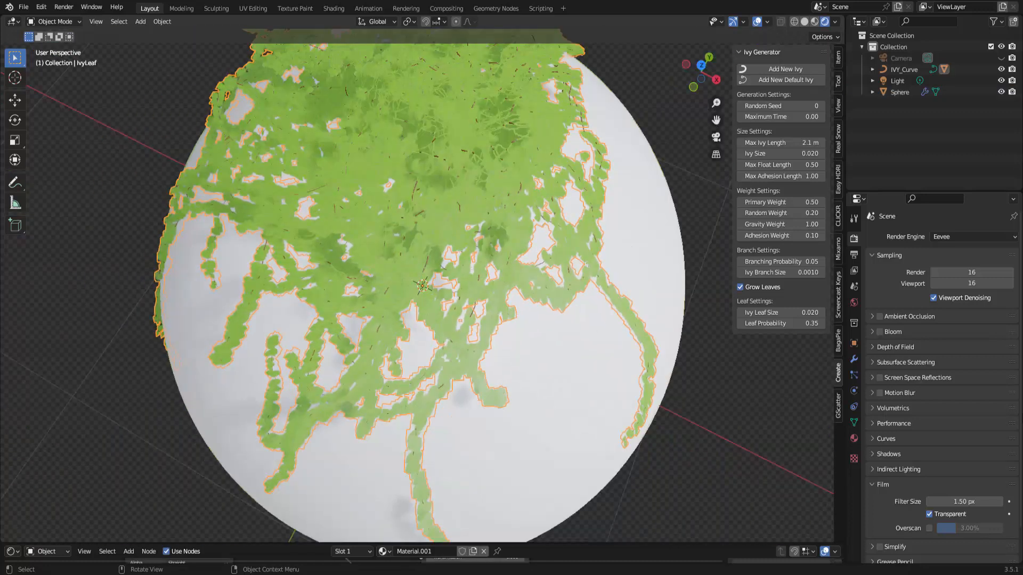
pyautogui.moveTo(422, 285); pyautogui.dragTo(461, 288, button='middle')
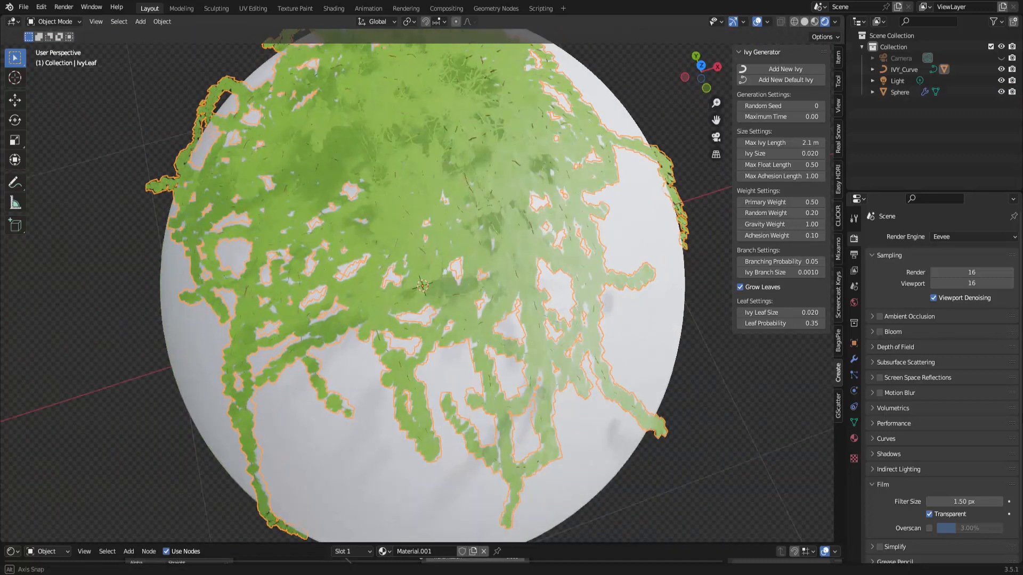
pyautogui.scroll(-2, 422, 285)
pyautogui.scroll(1, 422, 286)
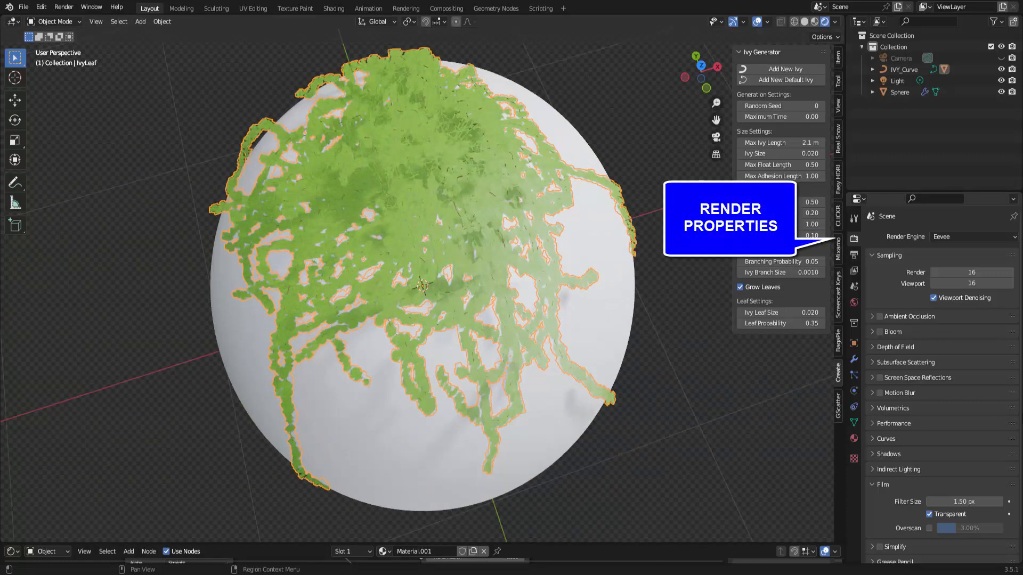
# Step: Switch the render engine to Cycles and set the viewport's maximum samples to 256
pyautogui.click(973, 237)
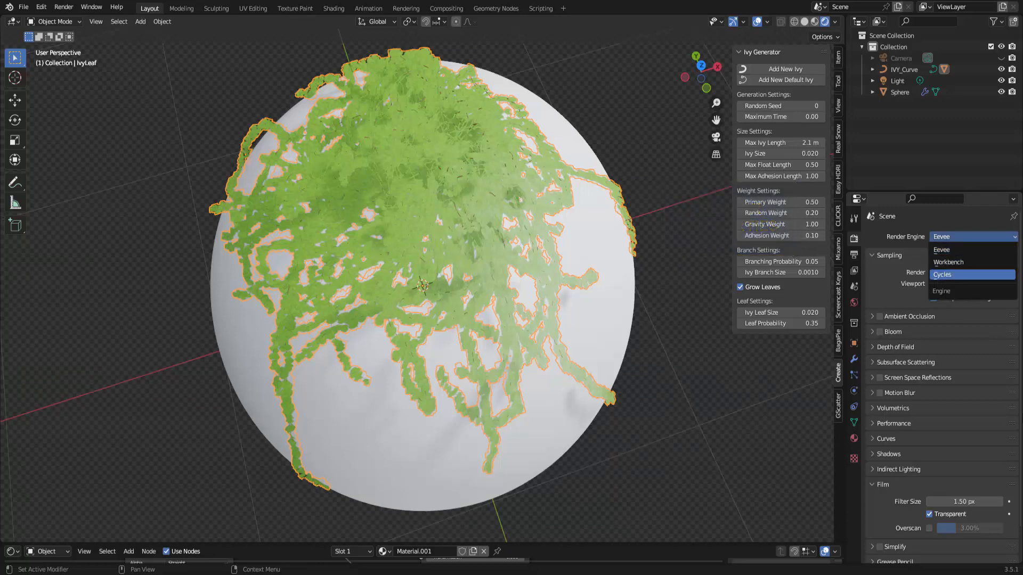
pyautogui.click(953, 275)
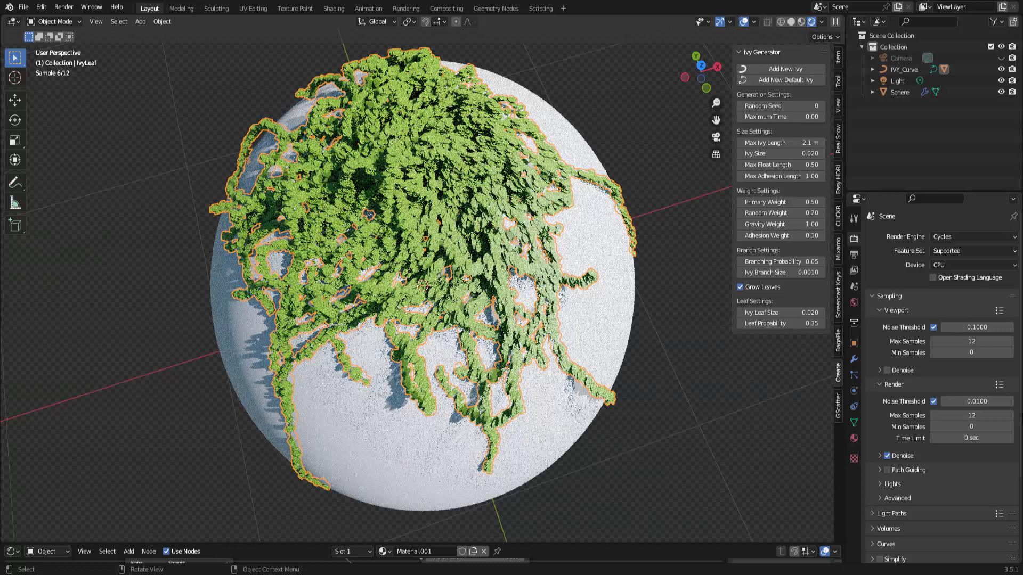
pyautogui.scroll(5, 426, 287)
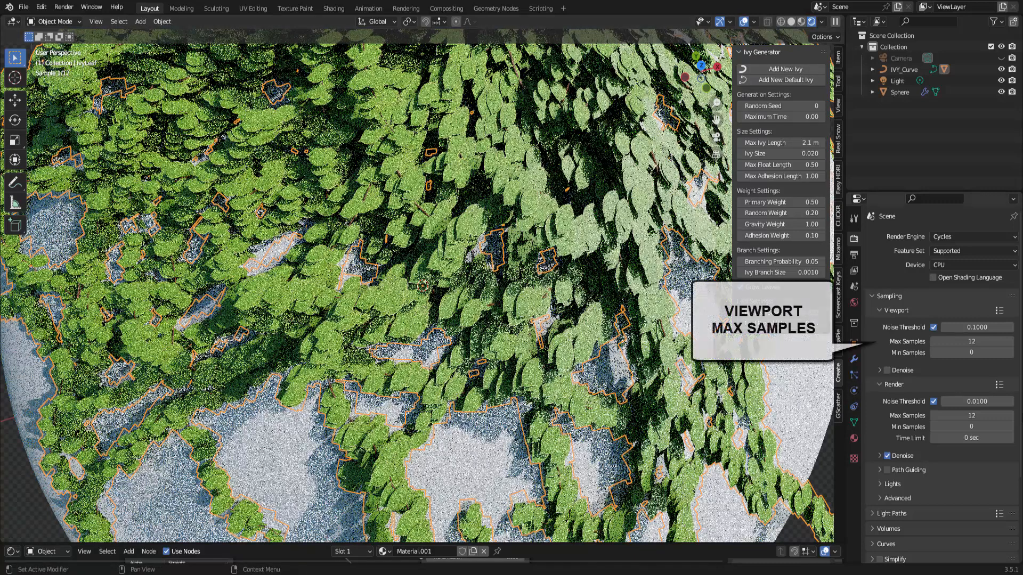
pyautogui.doubleClick(971, 342)
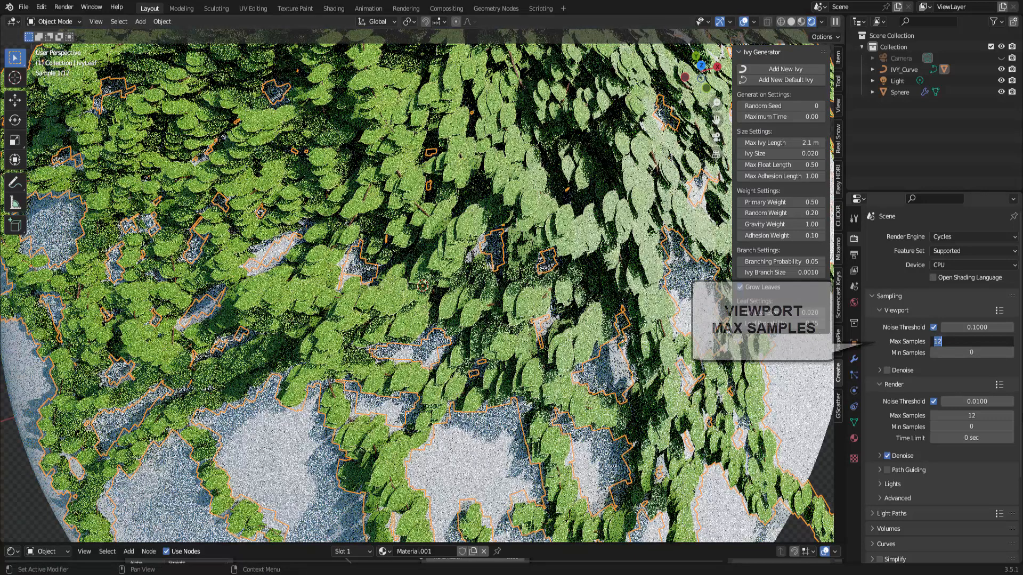
pyautogui.write('256')
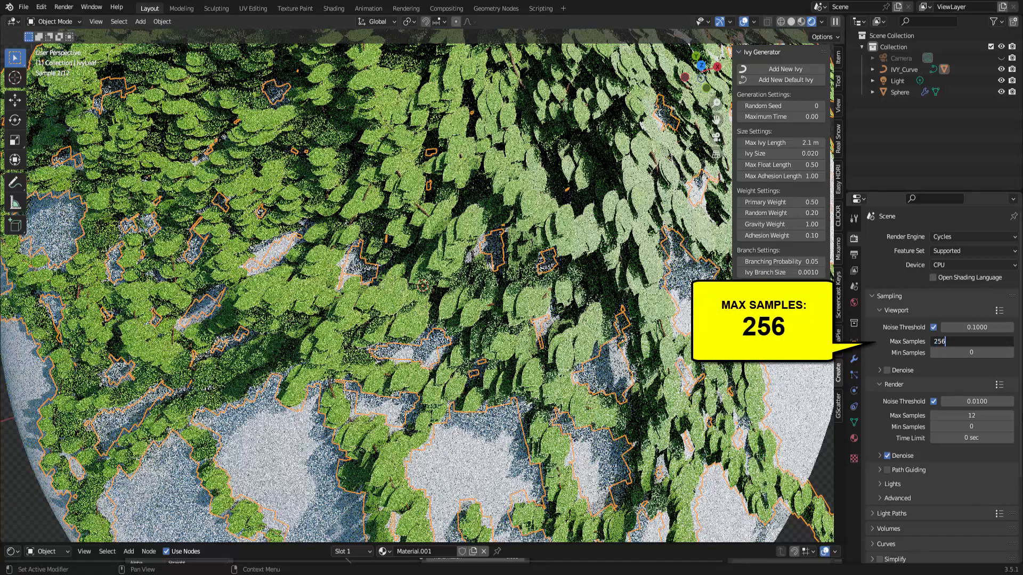
pyautogui.press('Return')
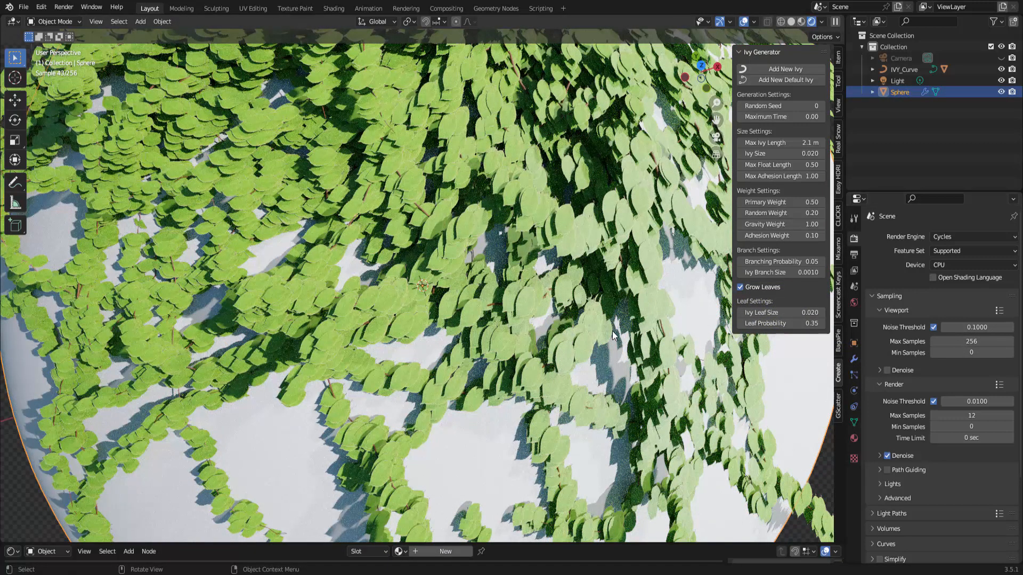
# Step: Switch the render engine back to Eevee and check how the ivy-covered sphere looks
pyautogui.click(938, 239)
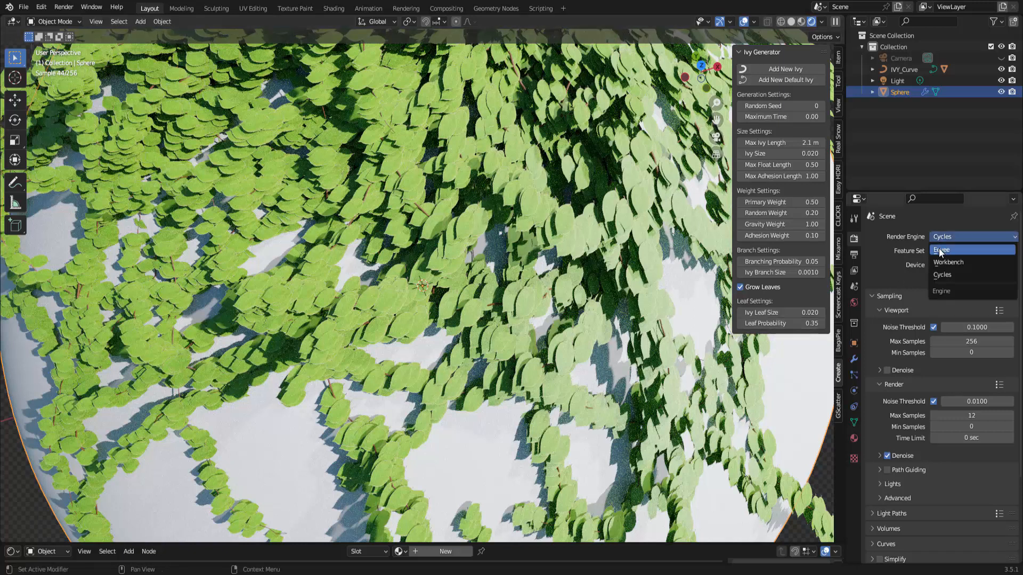
pyautogui.click(941, 251)
pyautogui.scroll(-4, 541, 272)
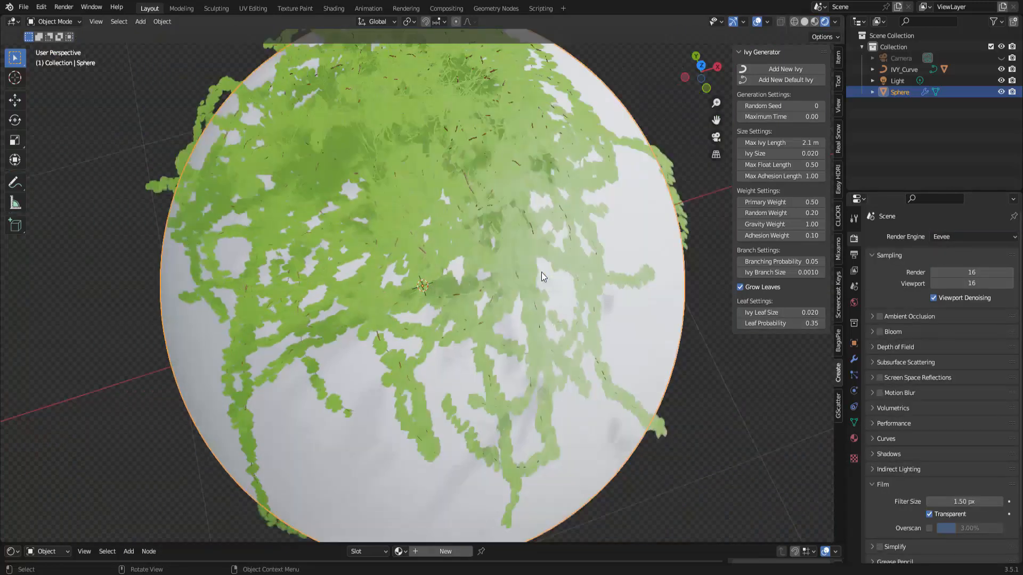
pyautogui.scroll(2, 542, 273)
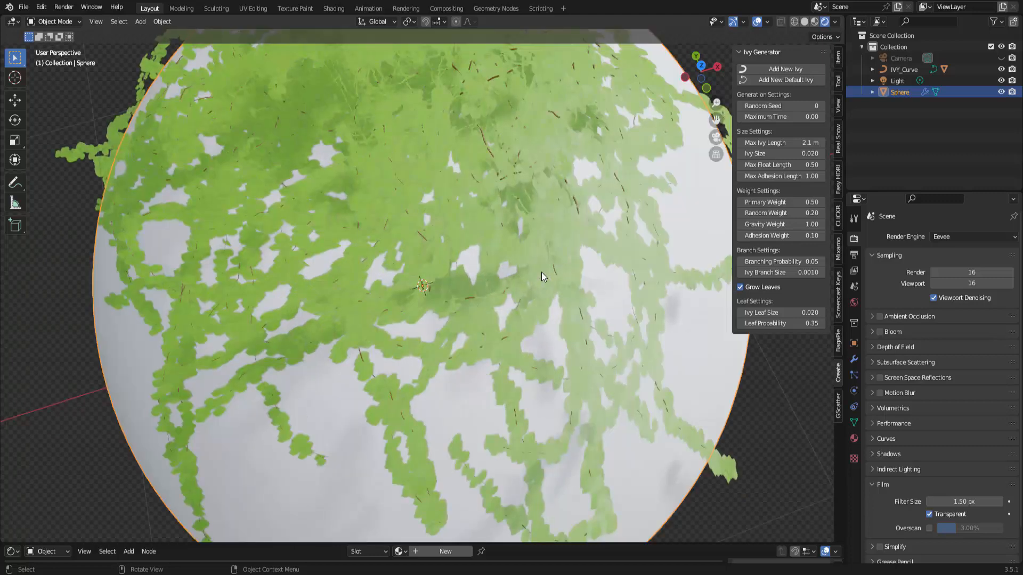
pyautogui.scroll(-1, 541, 273)
pyautogui.moveTo(616, 299)
pyautogui.mouseDown(button='middle')
pyautogui.moveTo(619, 272)
pyautogui.moveTo(615, 287)
pyautogui.mouseUp(button='middle')
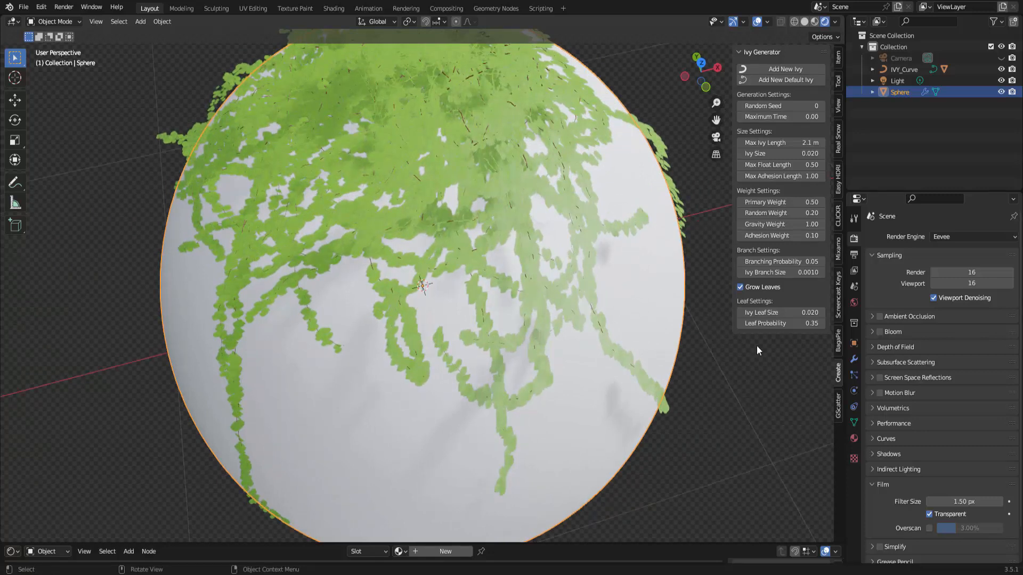
# Step: Create a new material for the sphere with a dark brown base color, hue 0.060 and saturation 0.919
pyautogui.click(854, 437)
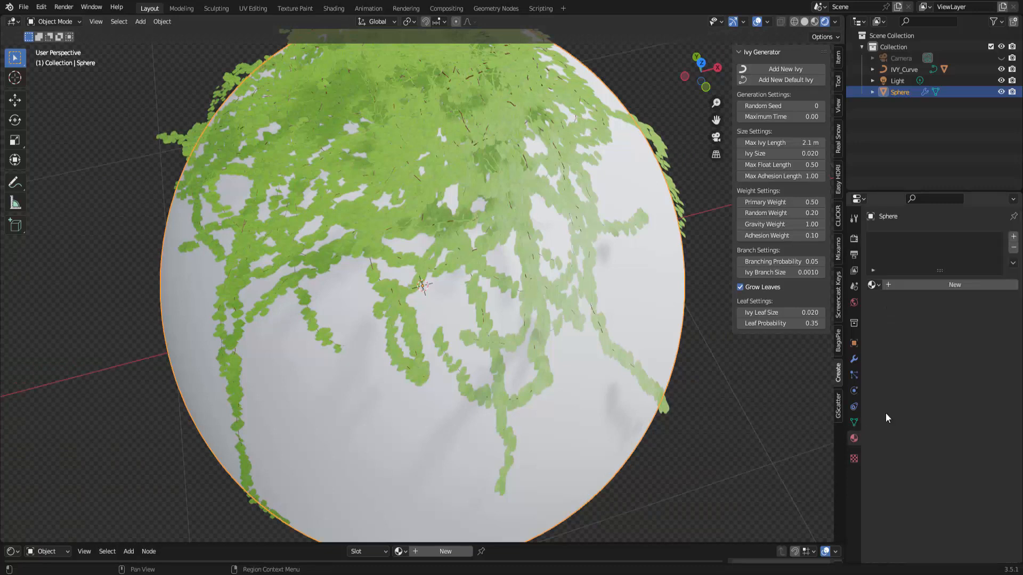
pyautogui.click(937, 282)
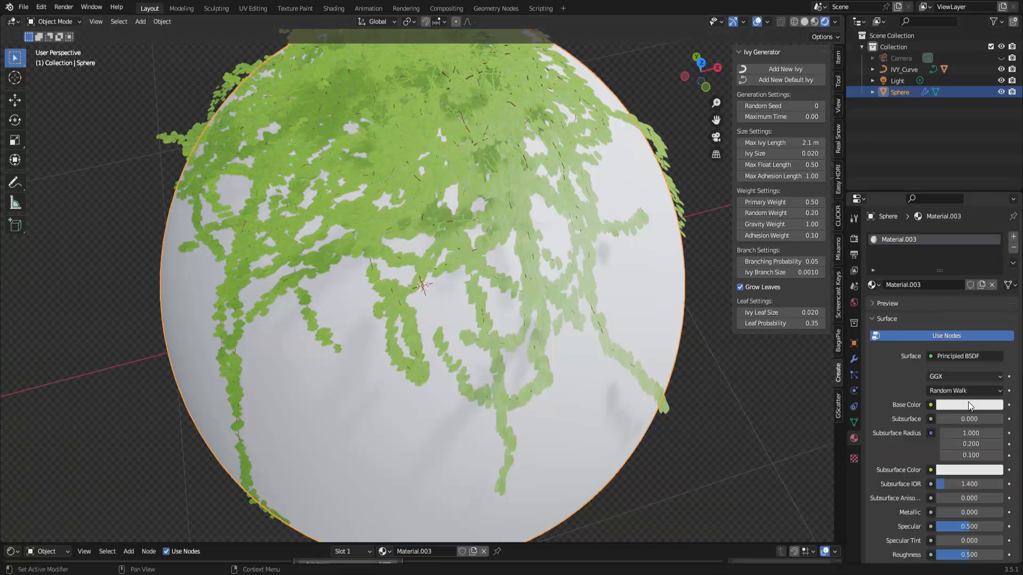
pyautogui.click(969, 405)
pyautogui.click(933, 308)
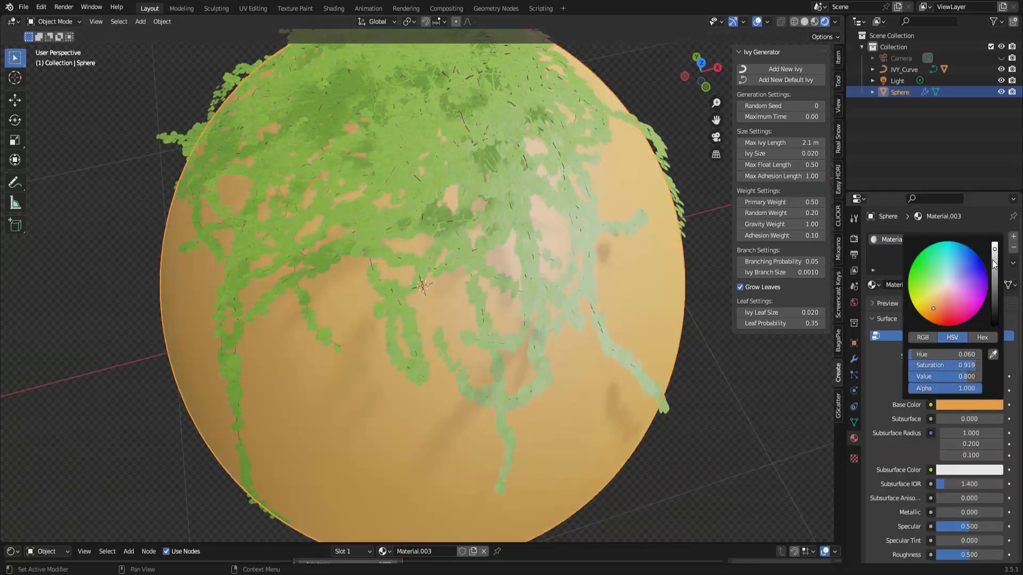
pyautogui.moveTo(995, 248); pyautogui.dragTo(994, 294)
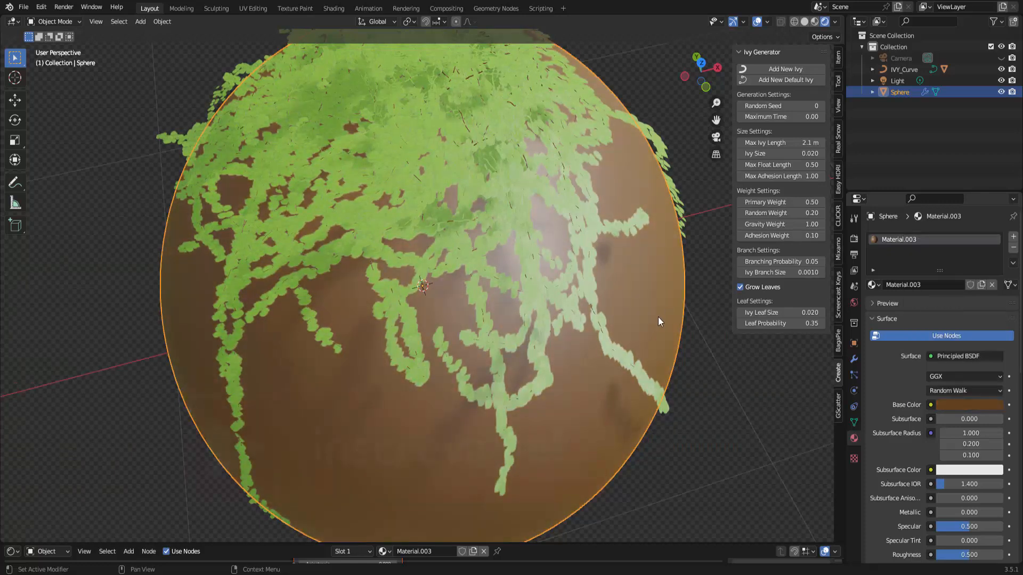
# Step: Make the sphere's brown material matte, with specular 0.000 and roughness 1.000
pyautogui.moveTo(657, 317)
pyautogui.mouseDown(button='middle')
pyautogui.moveTo(657, 293)
pyautogui.moveTo(657, 311)
pyautogui.mouseUp(button='middle')
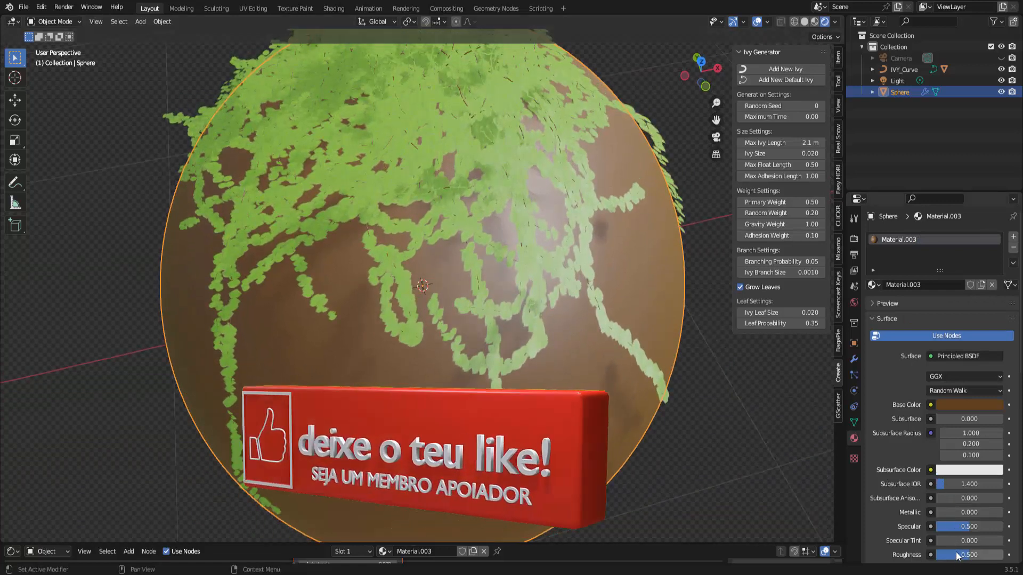
pyautogui.moveTo(955, 555); pyautogui.dragTo(928, 527)
pyautogui.scroll(-3, 638, 340)
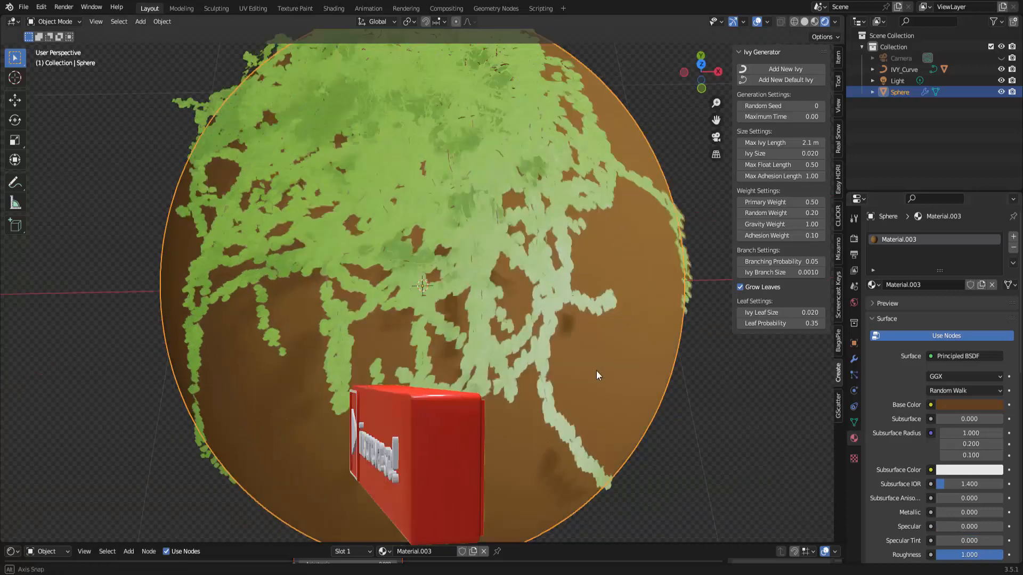